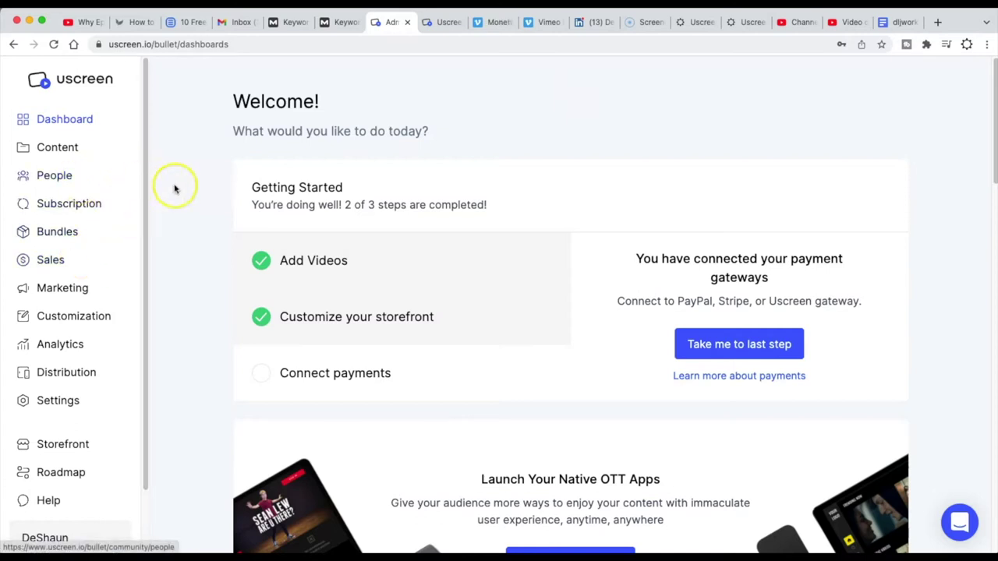
# Step: Look over the theme gallery in Customization and open the current theme's Assets page
pyautogui.click(179, 230)
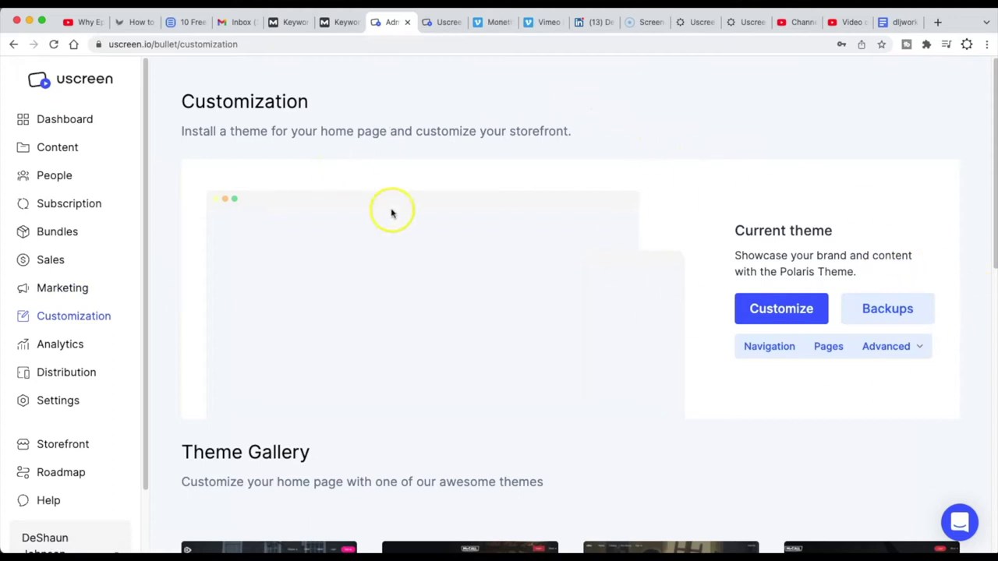
pyautogui.scroll(-7, 730, 216)
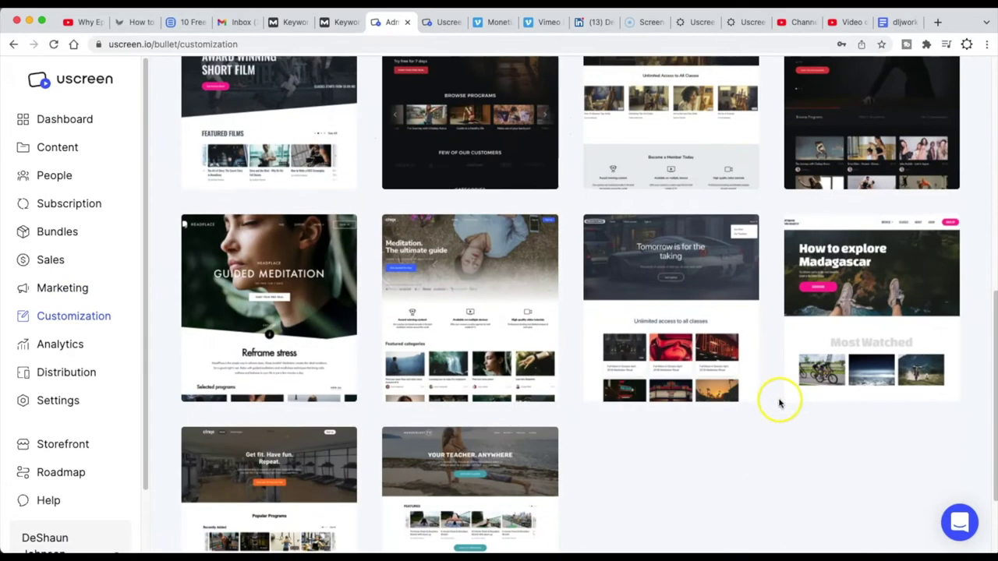
pyautogui.scroll(7, 772, 401)
pyautogui.scroll(-3, 713, 297)
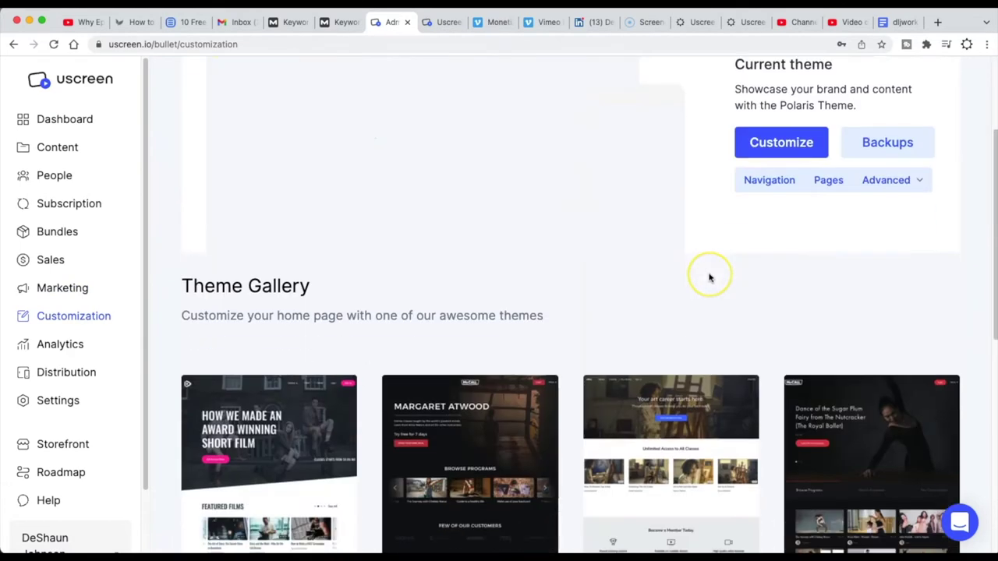
pyautogui.scroll(3, 709, 278)
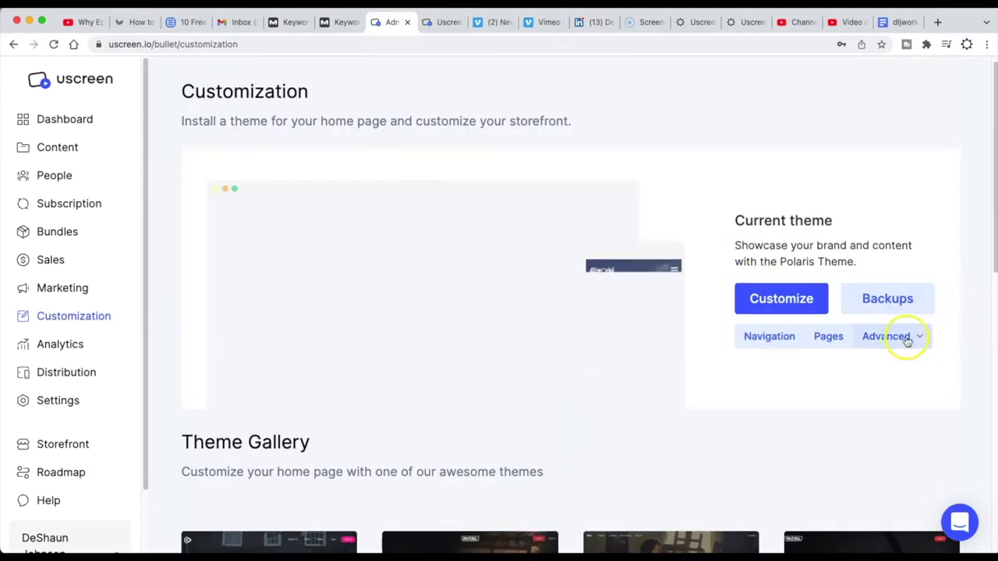
pyautogui.click(922, 336)
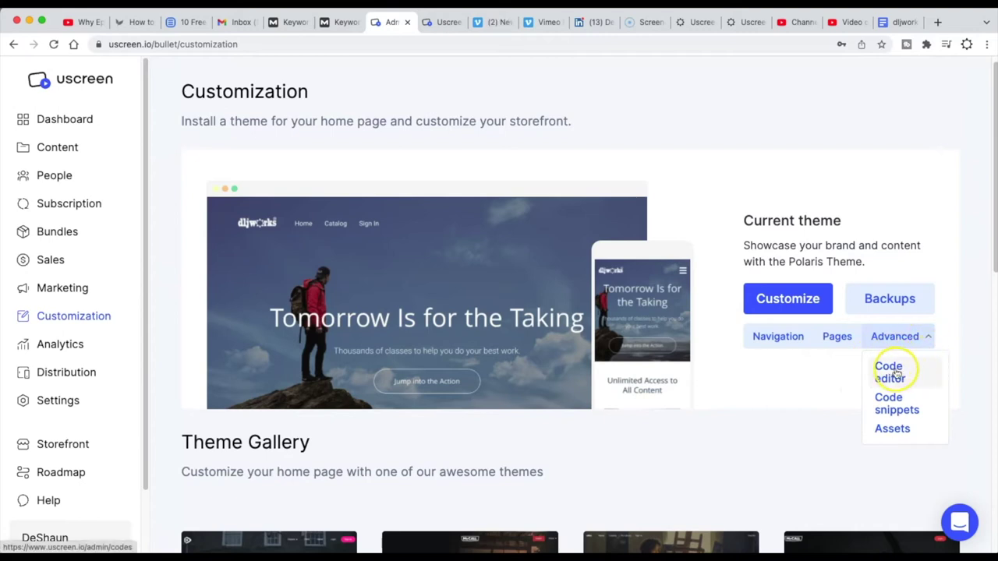
pyautogui.click(895, 431)
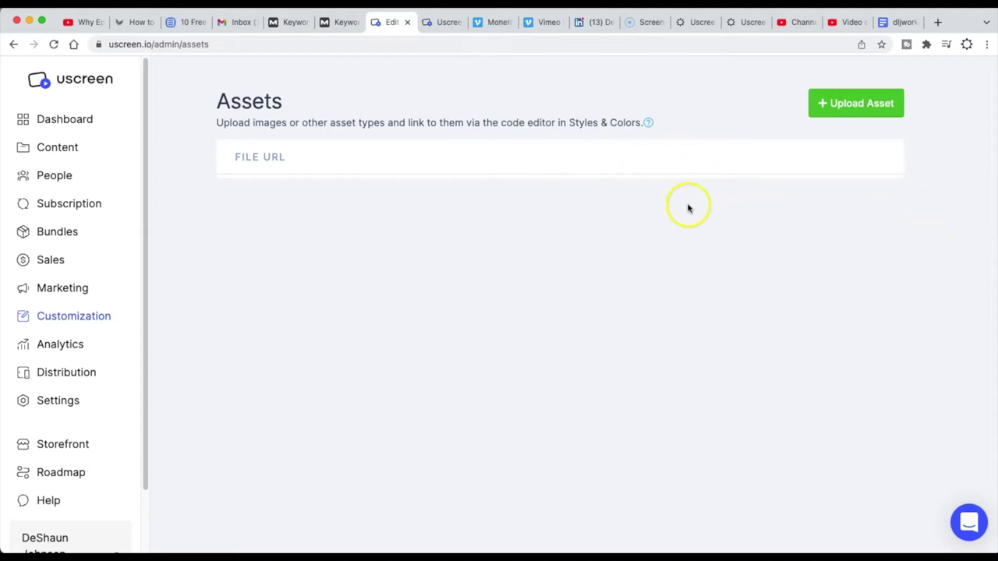
# Step: Upload the image pexels-pixabay-372098.jpg from the computer's Downloads folder as a new asset
pyautogui.click(855, 104)
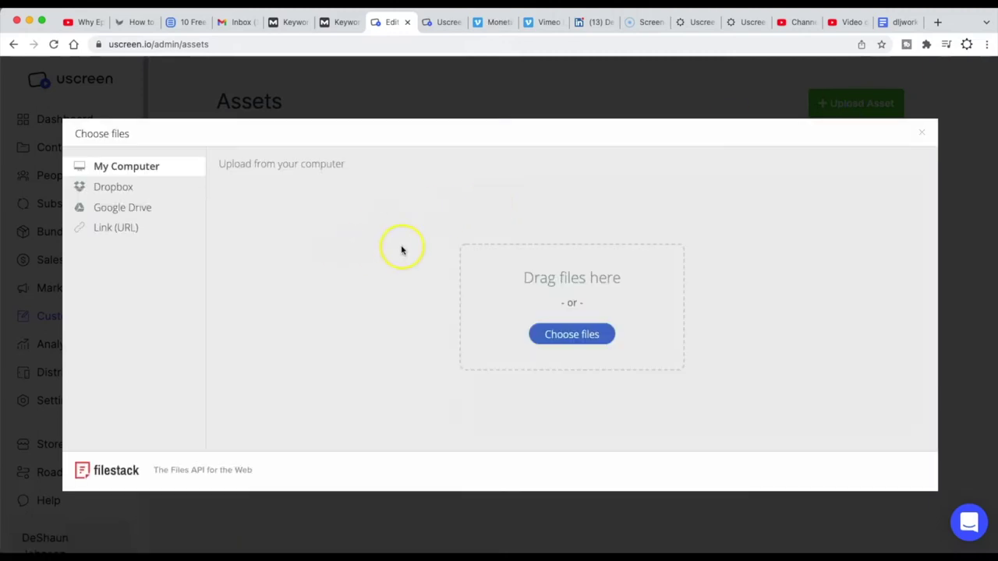
pyautogui.click(594, 335)
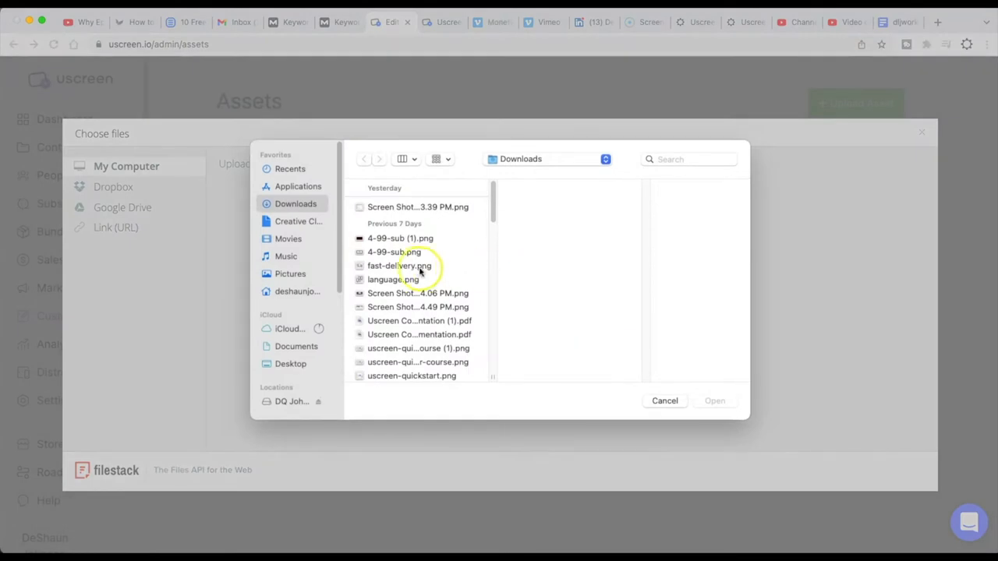
pyautogui.scroll(-1, 421, 272)
pyautogui.scroll(-10, 421, 273)
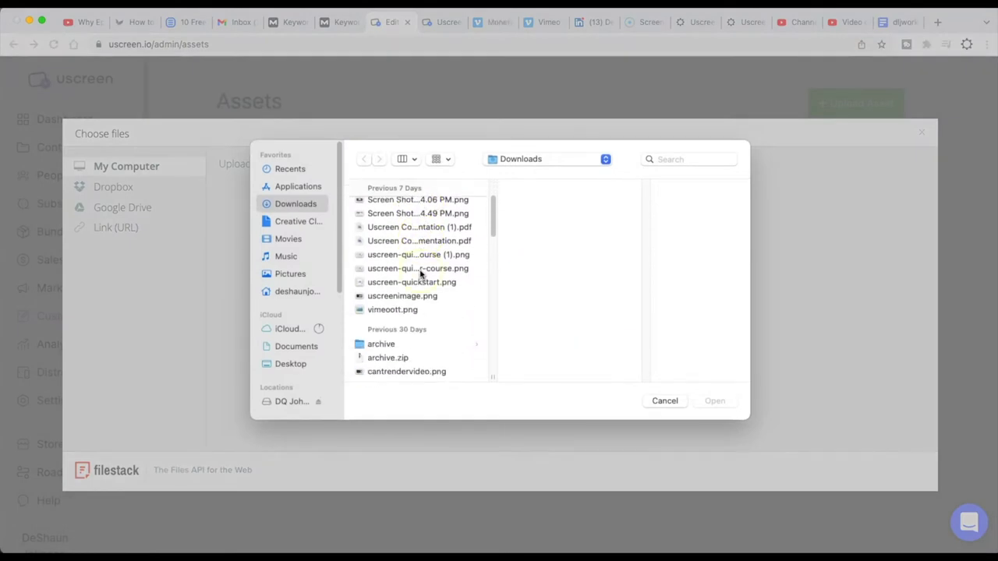
pyautogui.scroll(-2, 421, 273)
pyautogui.scroll(2, 421, 273)
pyautogui.scroll(-4, 421, 273)
pyautogui.scroll(-6, 419, 272)
pyautogui.click(421, 343)
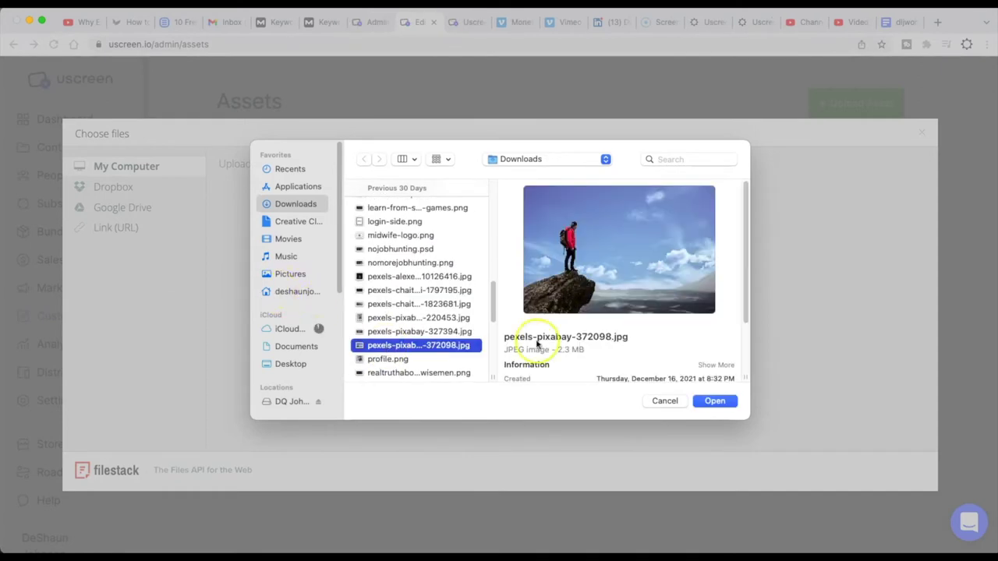
pyautogui.click(716, 402)
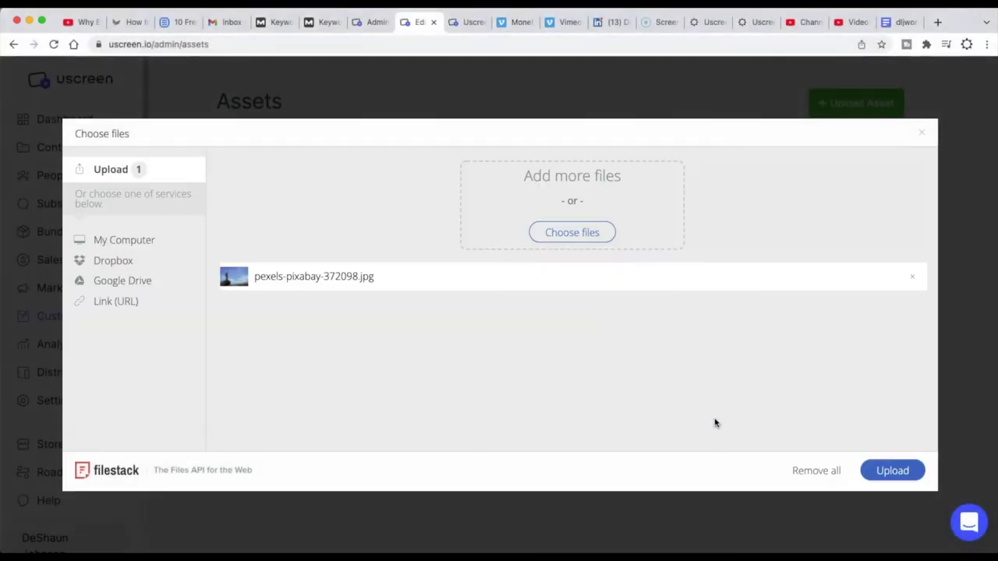
pyautogui.click(891, 471)
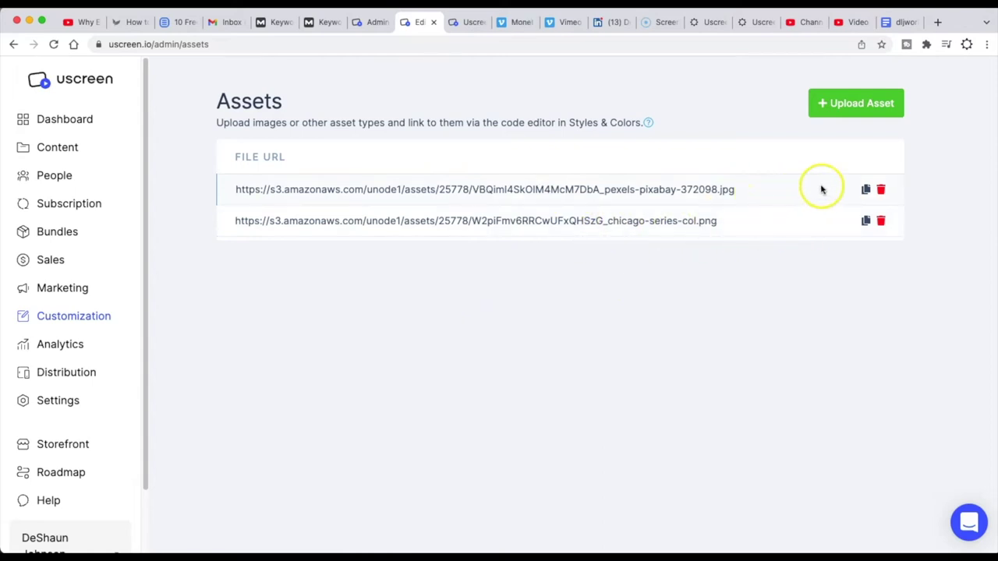
# Step: Copy the full file URL of the pexels-pixabay-372098.jpg asset
pyautogui.click(866, 190)
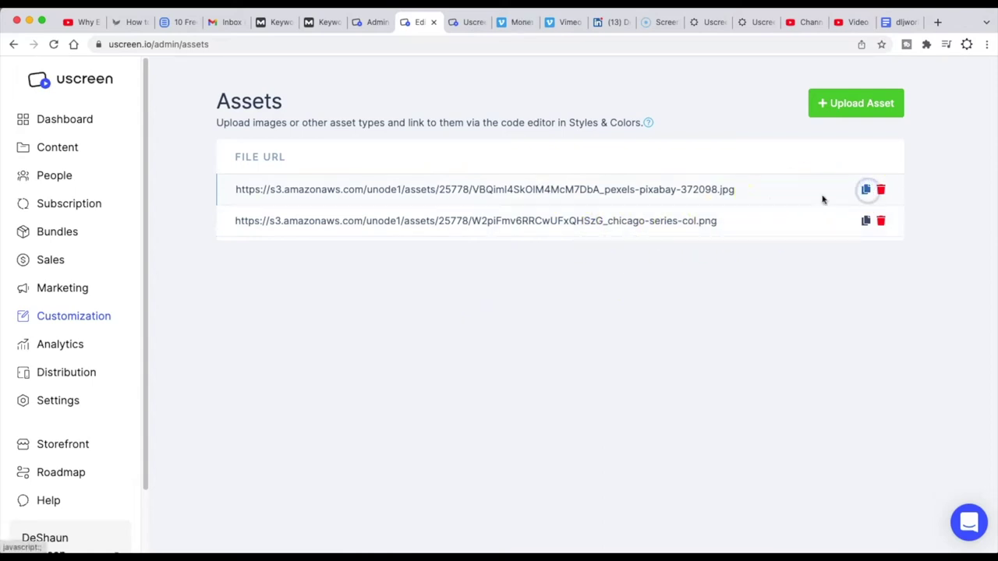
pyautogui.moveTo(748, 194); pyautogui.dragTo(212, 182)
pyautogui.click(583, 248)
pyautogui.click(867, 189)
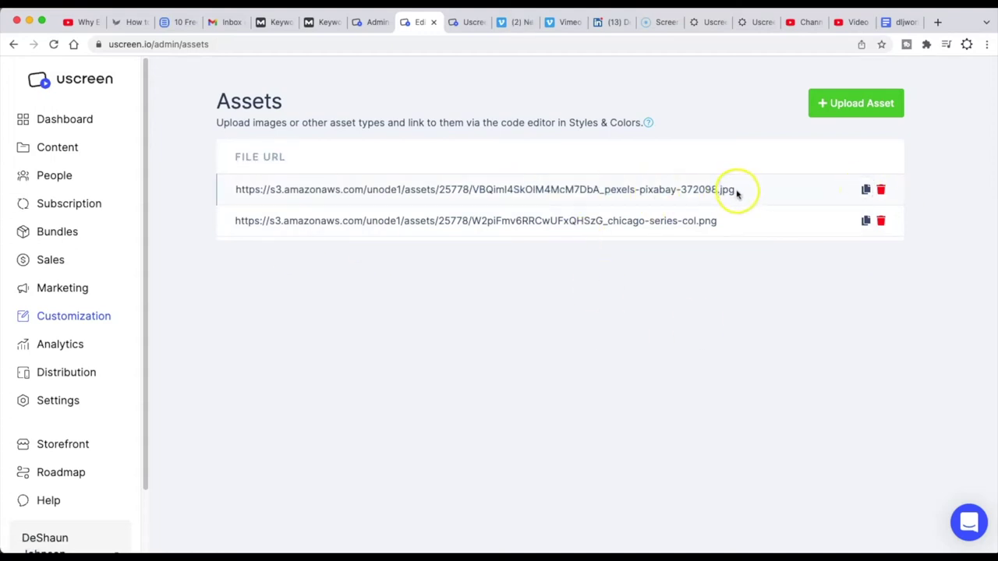
pyautogui.moveTo(734, 192); pyautogui.dragTo(242, 191)
pyautogui.rightClick(251, 190)
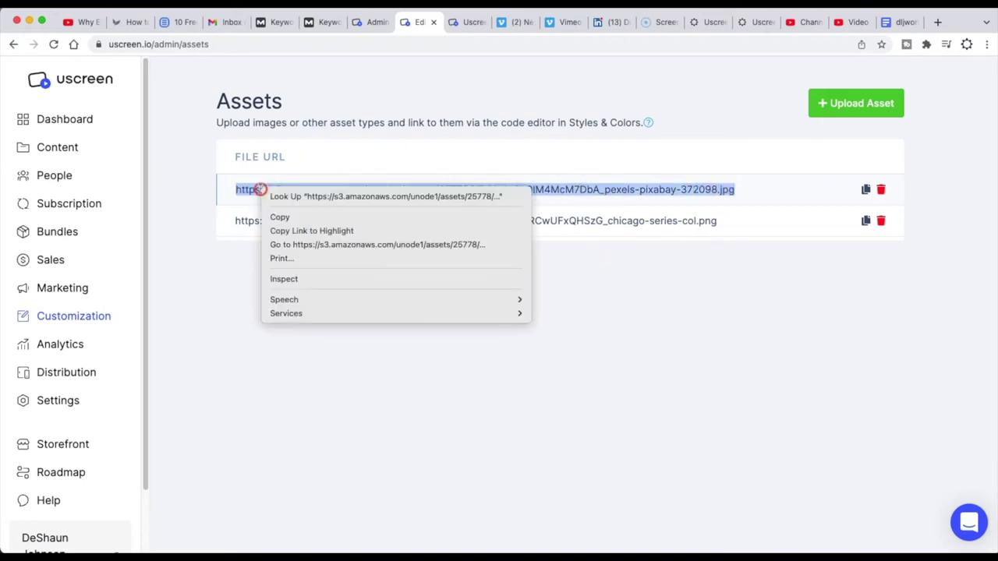
pyautogui.click(279, 215)
# Step: Open the storefront's theme home page in the visual editor from the theme customization settings
pyautogui.click(67, 319)
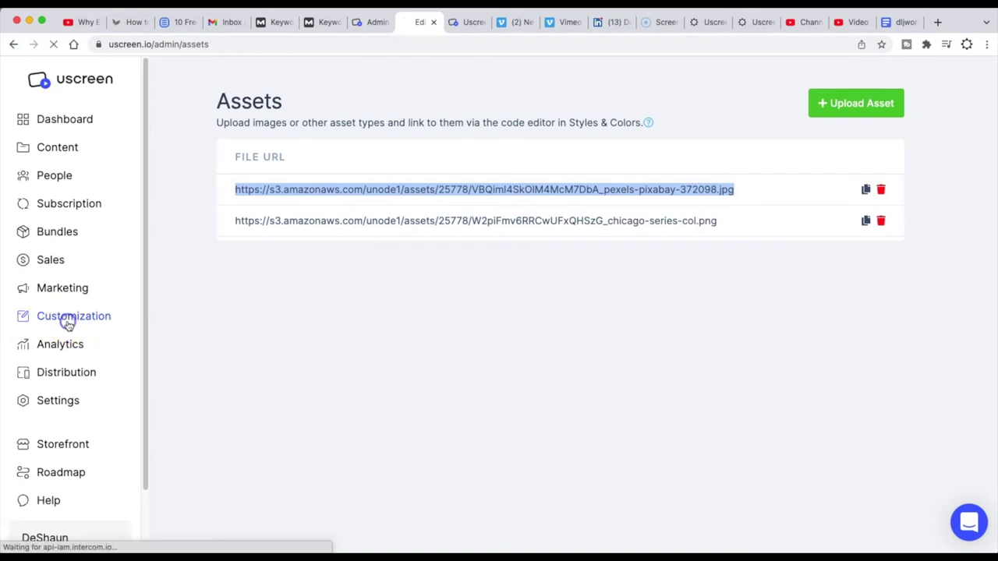
pyautogui.click(782, 308)
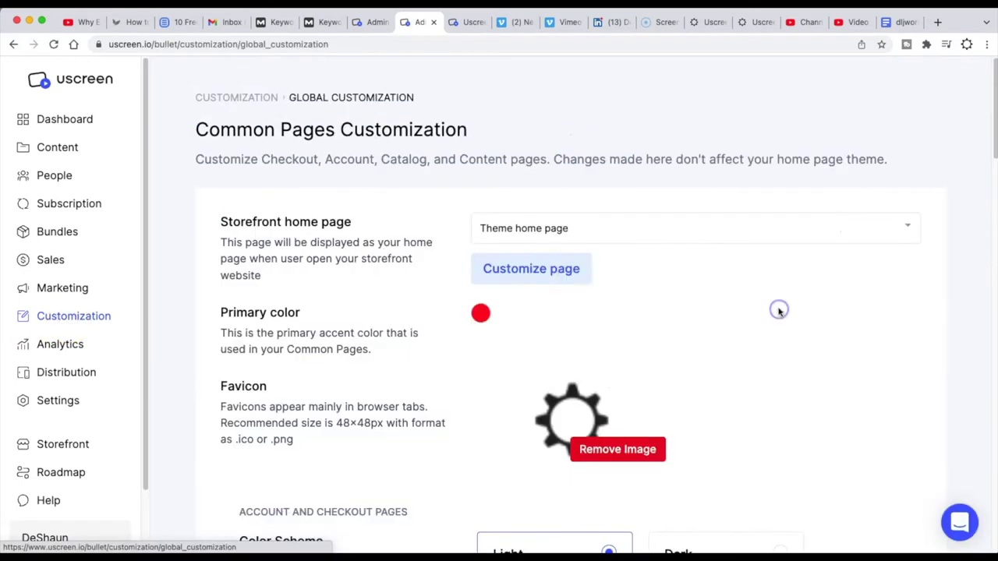
pyautogui.click(552, 277)
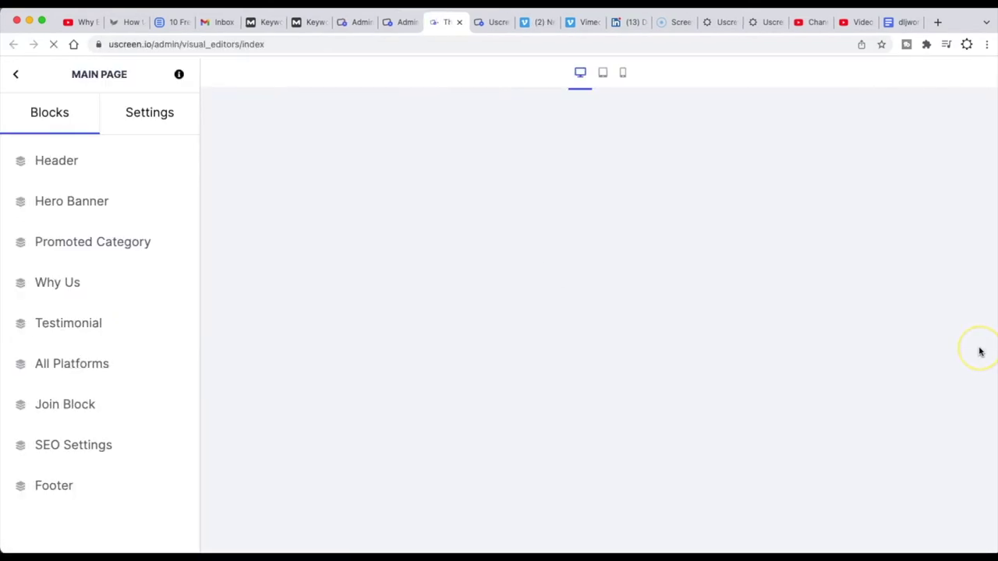
pyautogui.click(588, 248)
pyautogui.click(469, 219)
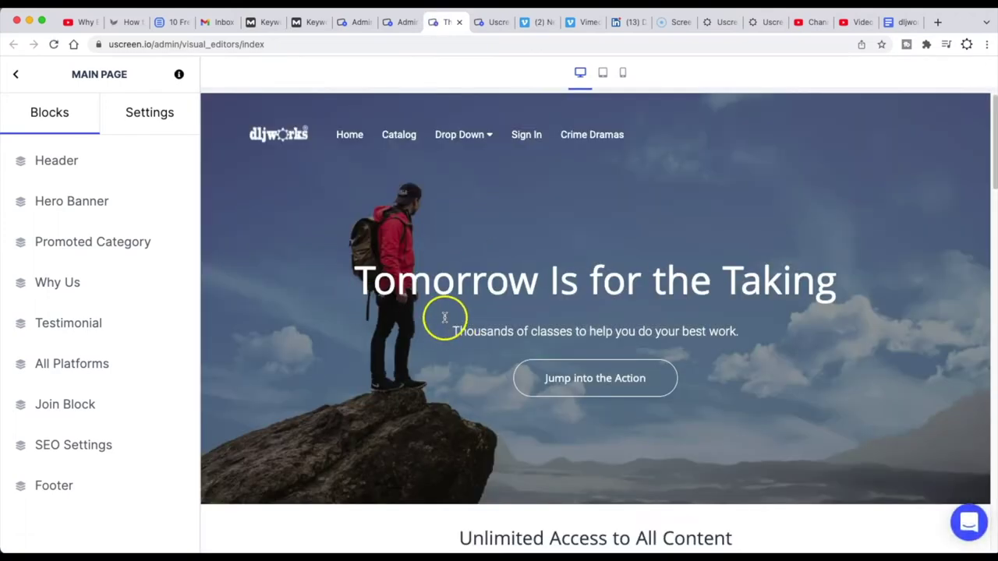
# Step: Review the sections in the home page preview and open the settings of the All Platforms block
pyautogui.scroll(-3, 444, 320)
pyautogui.scroll(-3, 443, 320)
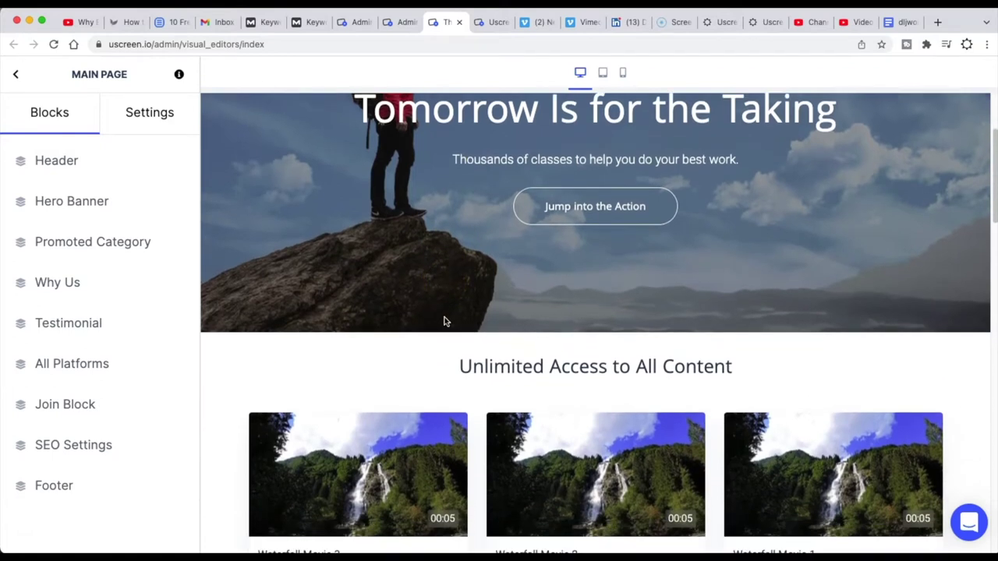
pyautogui.scroll(-10, 444, 321)
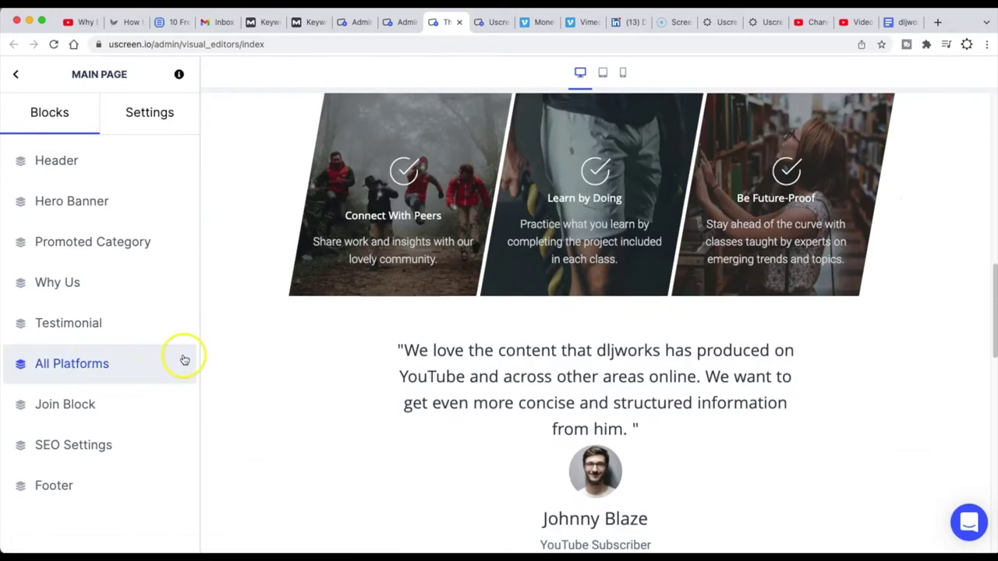
pyautogui.click(144, 366)
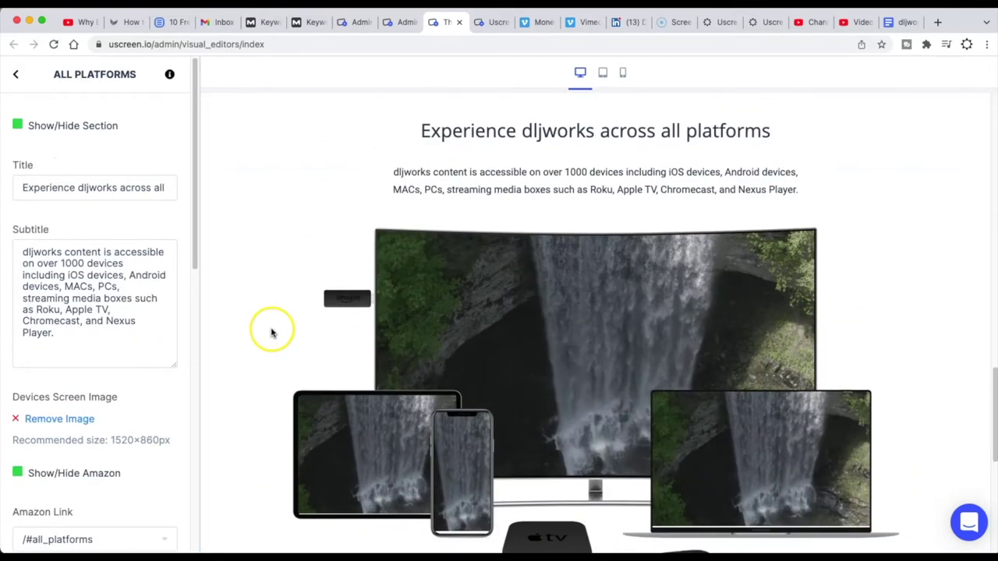
pyautogui.scroll(15, 271, 334)
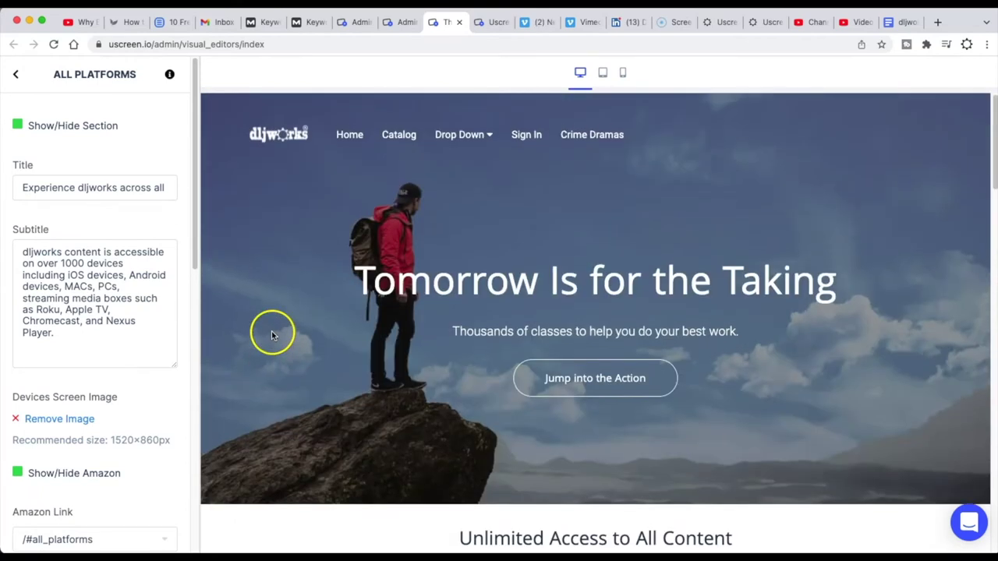
# Step: Open the storefront's Home link in a separate browser tab and switch to it
pyautogui.rightClick(355, 137)
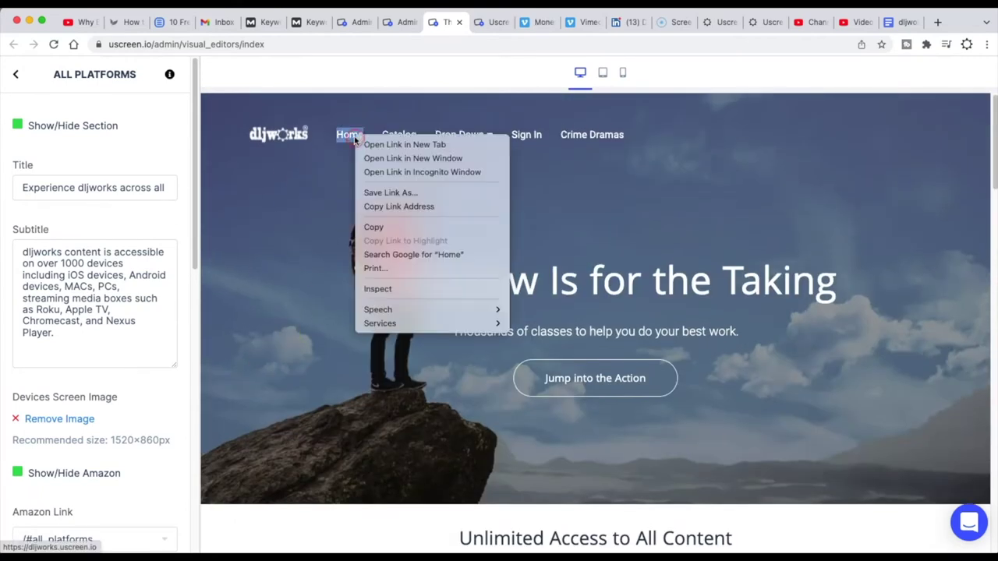
pyautogui.click(374, 144)
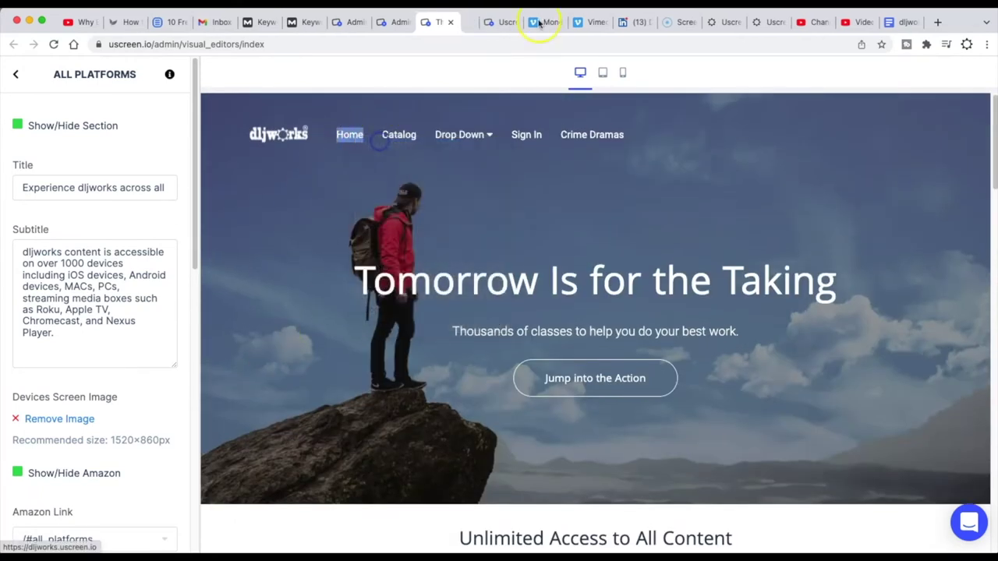
pyautogui.click(457, 24)
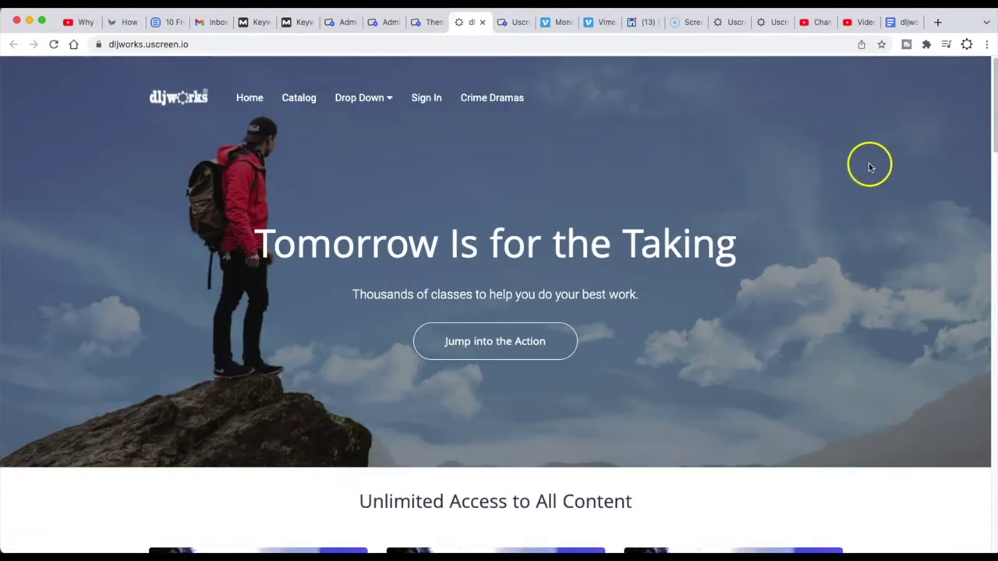
# Step: Examine the live storefront home page down to the "Experience dljworks across all platforms" section
pyautogui.scroll(-1, 868, 163)
pyautogui.click(986, 45)
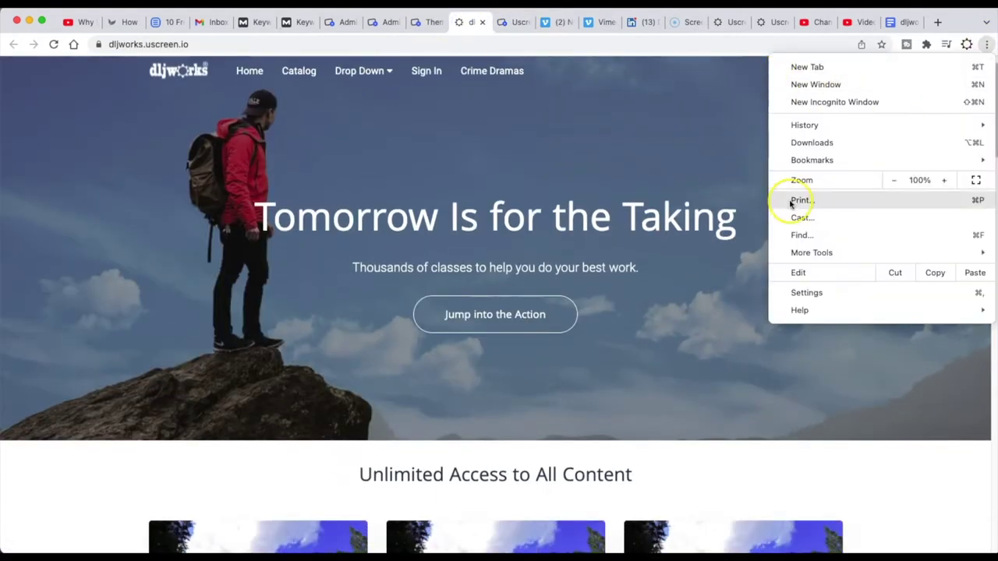
pyautogui.click(701, 155)
pyautogui.scroll(-6, 803, 350)
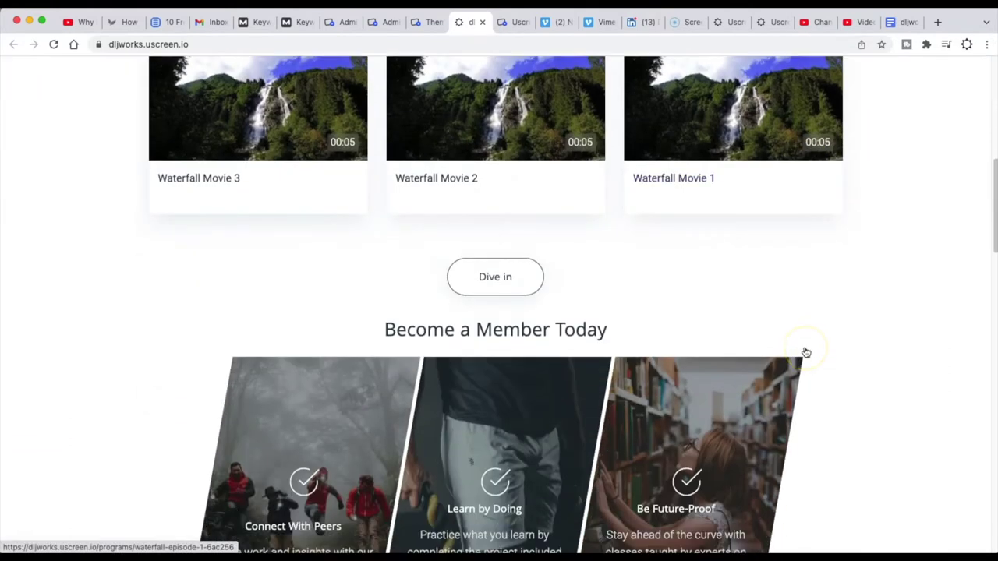
pyautogui.scroll(-12, 806, 352)
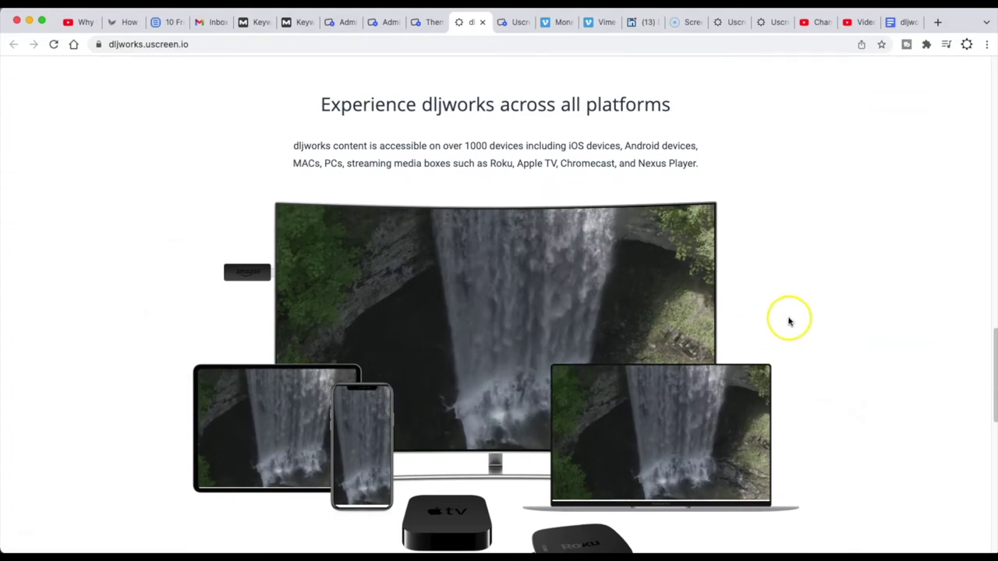
pyautogui.scroll(-2, 831, 350)
pyautogui.scroll(1, 880, 320)
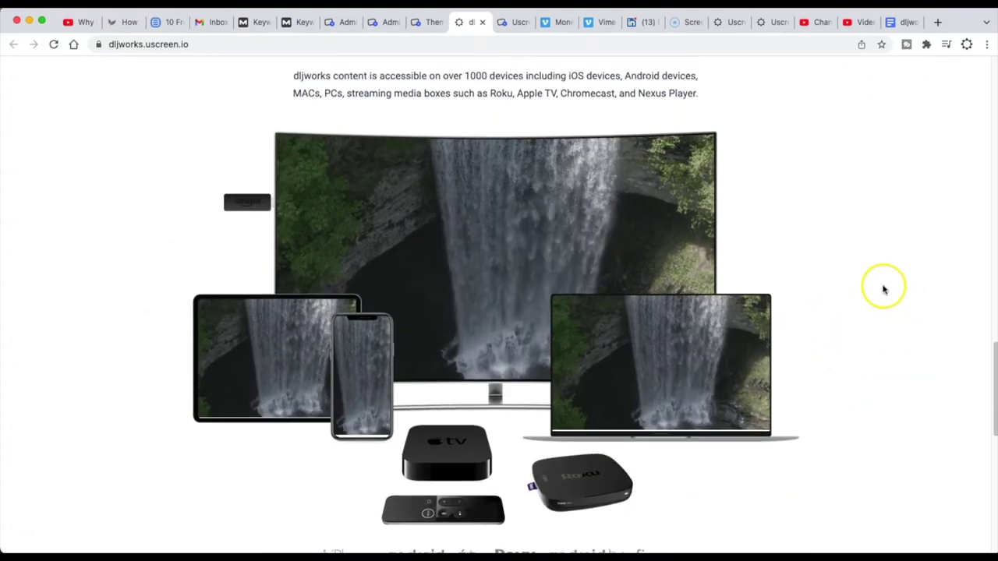
pyautogui.scroll(1, 884, 304)
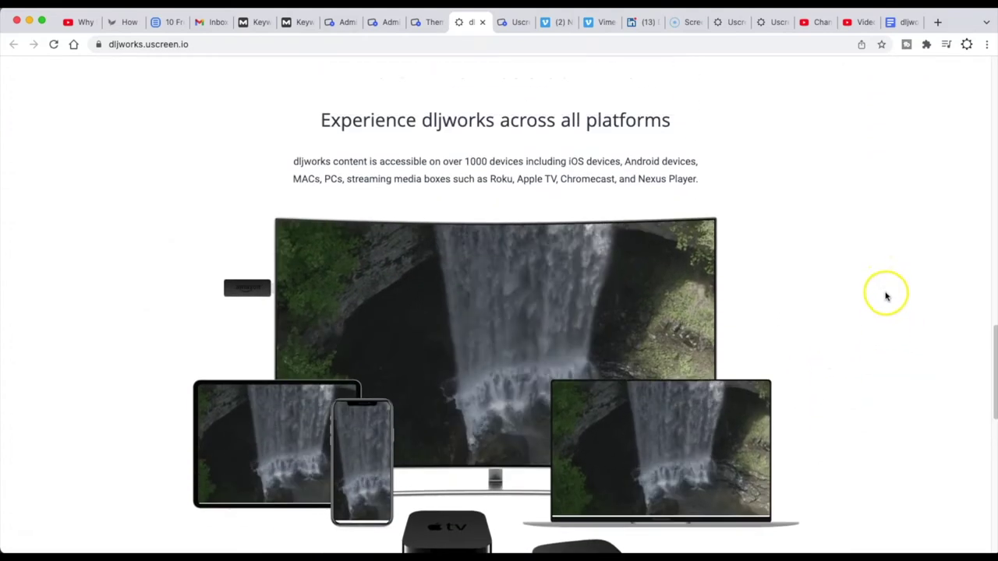
# Step: Open the browser's developer tools and inspect the blank area beside the "Experience dljworks across all platforms" heading
pyautogui.click(986, 45)
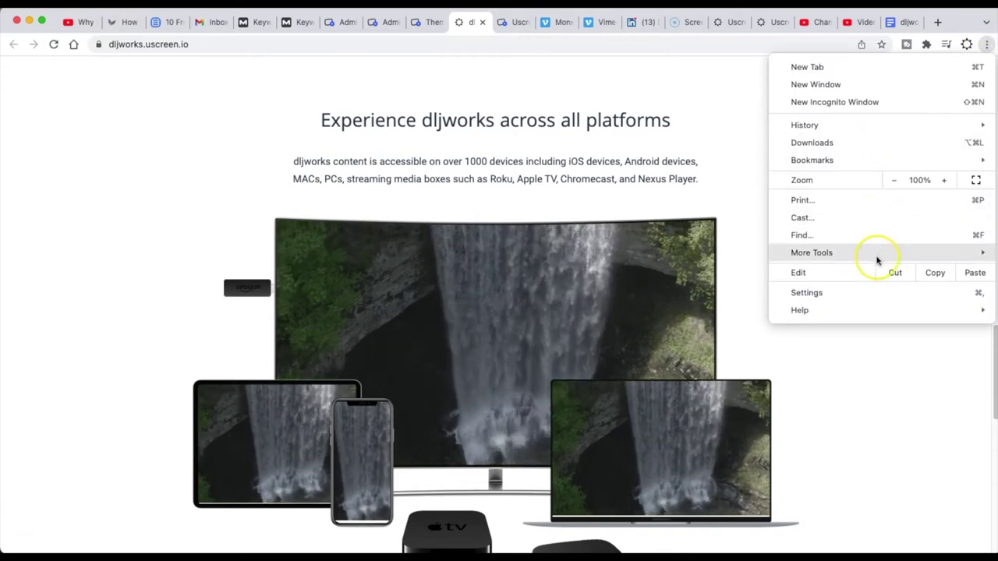
pyautogui.moveTo(876, 259)
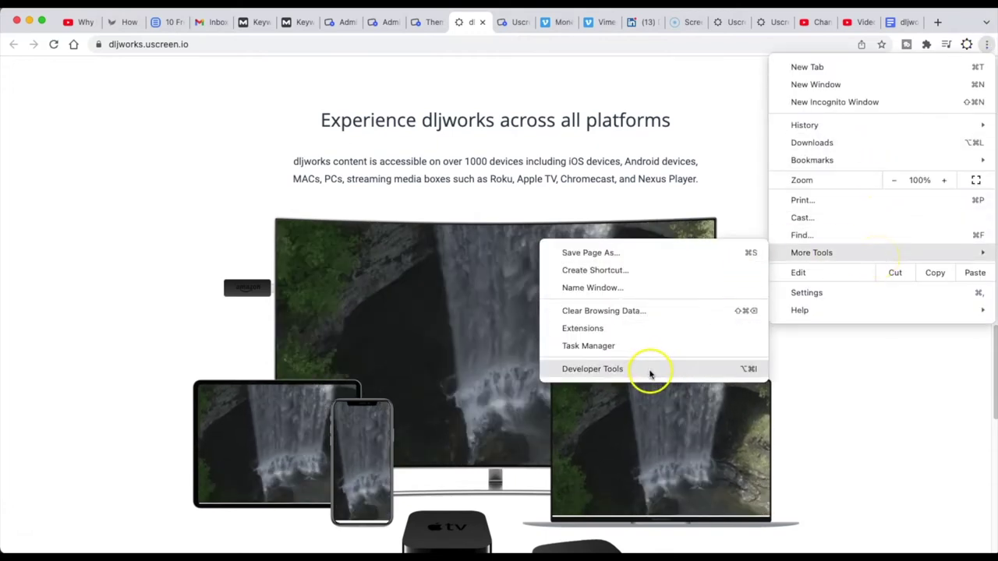
pyautogui.click(652, 375)
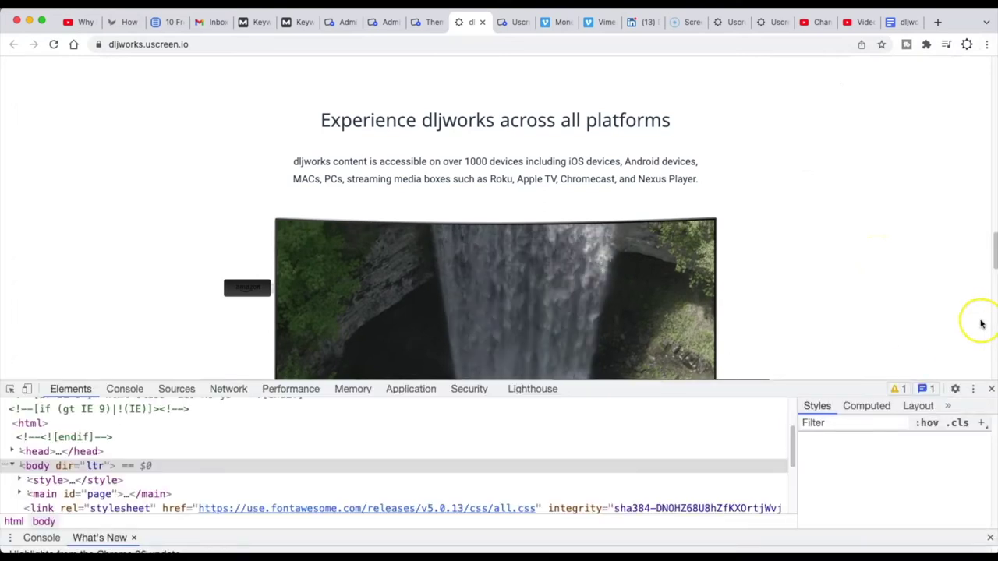
pyautogui.click(11, 389)
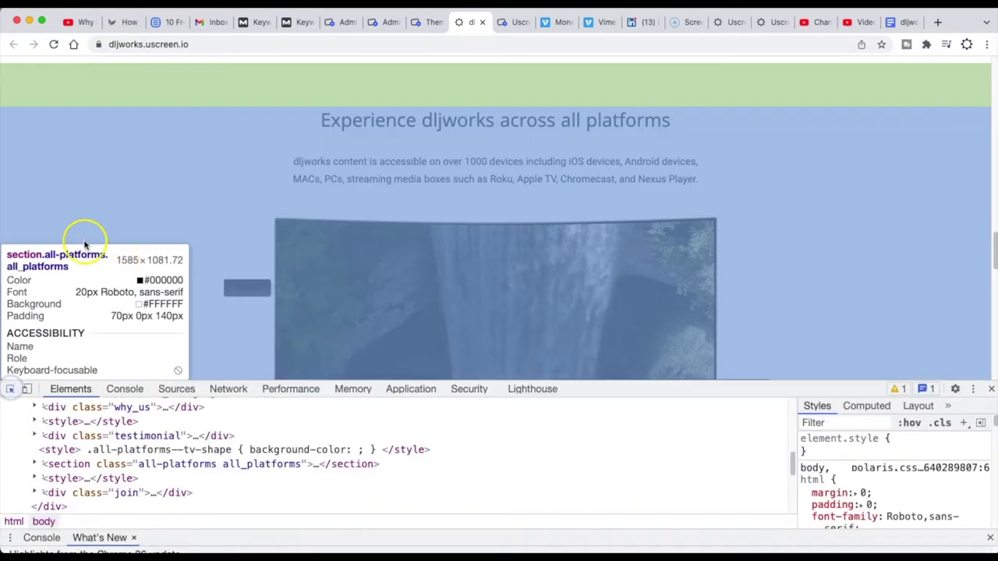
pyautogui.click(176, 145)
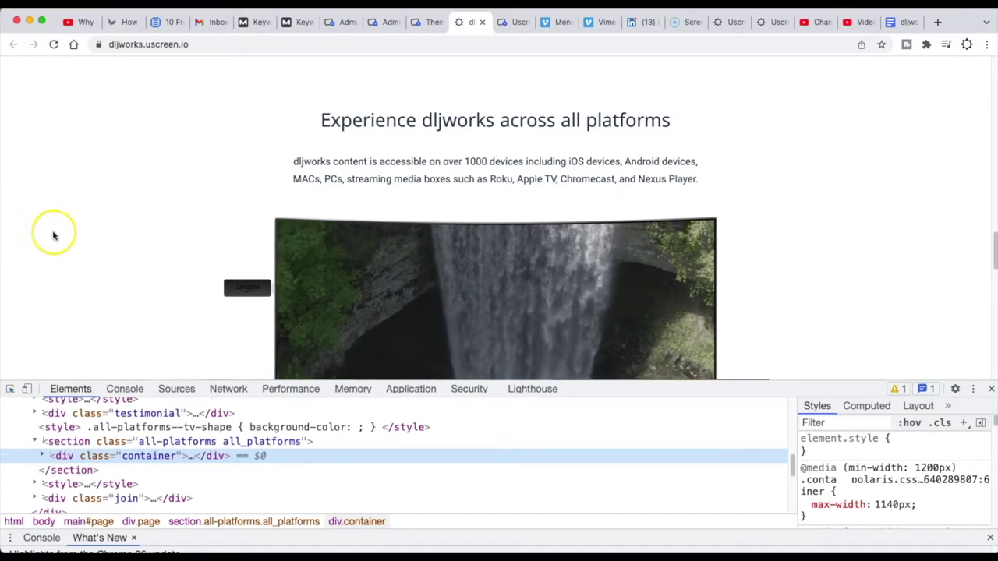
# Step: Select the parent section element with the classes all-platforms all_platforms in the page markup
pyautogui.scroll(2, 179, 405)
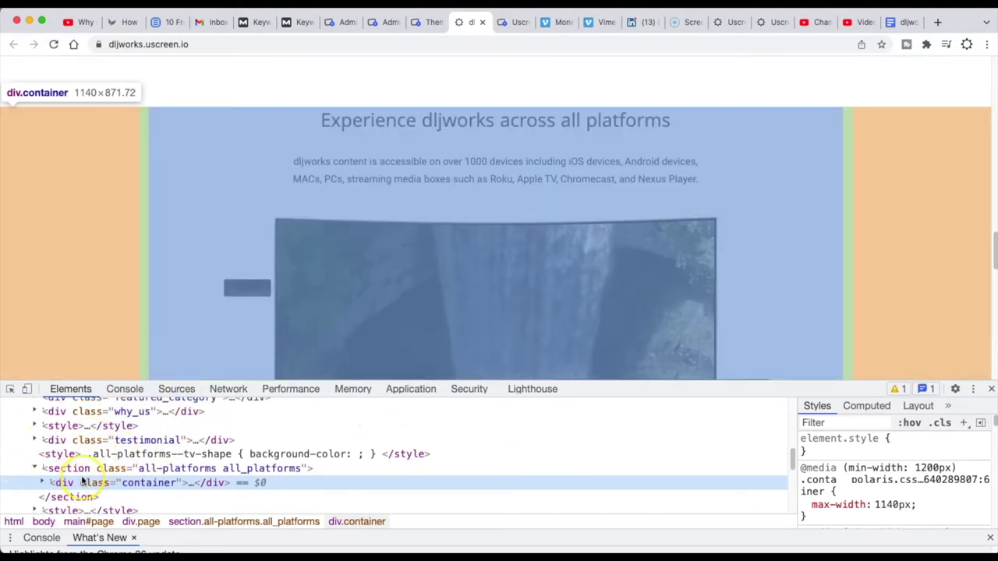
pyautogui.click(85, 468)
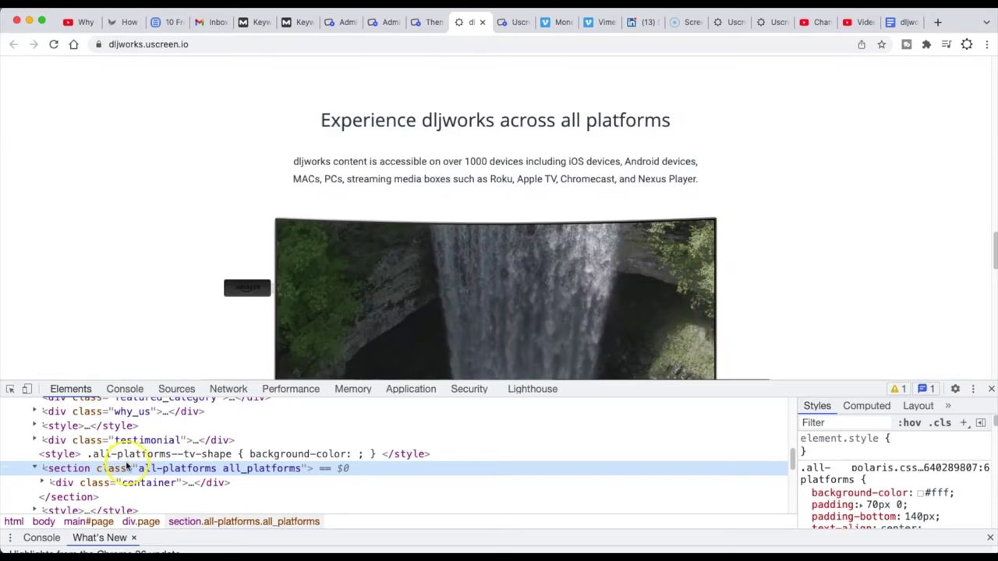
pyautogui.click(127, 469)
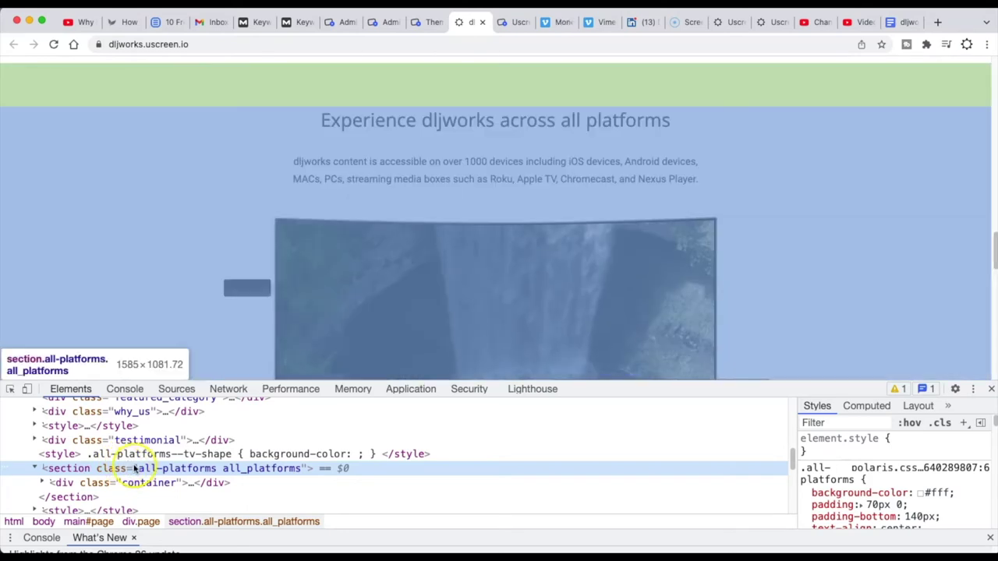
pyautogui.click(86, 475)
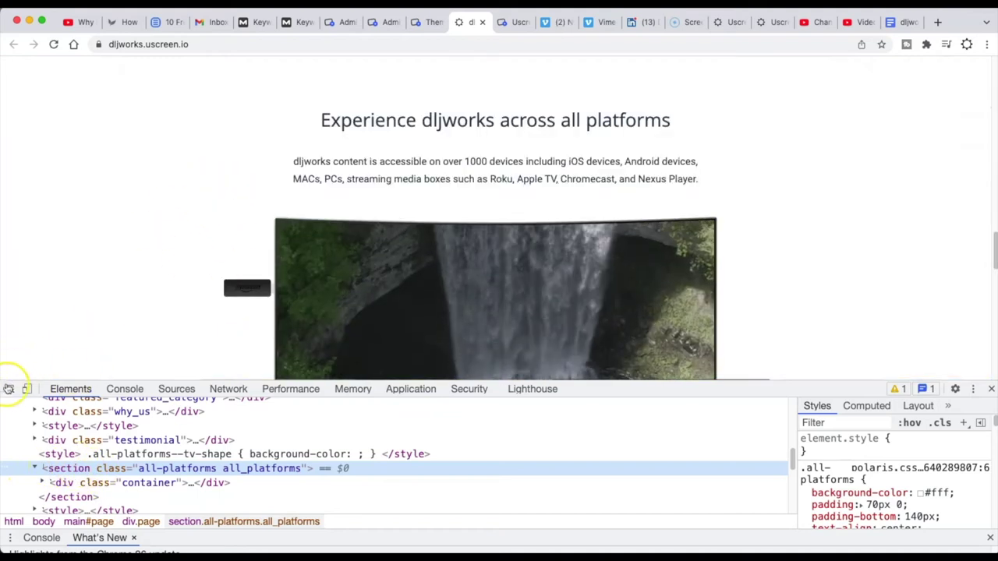
# Step: Inspect the area again, expand the container to compare it with its title, and select the parent all-platforms section
pyautogui.click(7, 390)
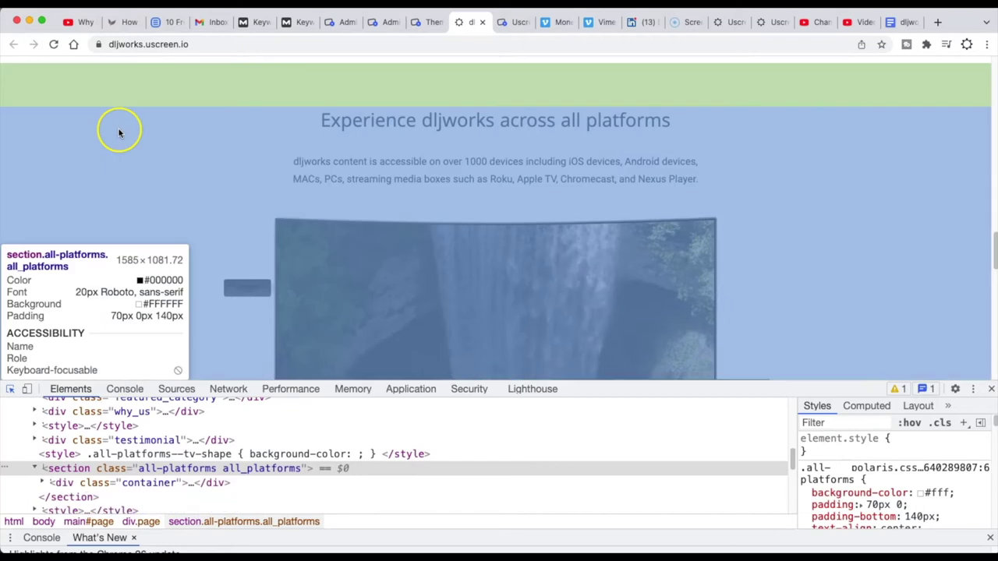
pyautogui.click(144, 130)
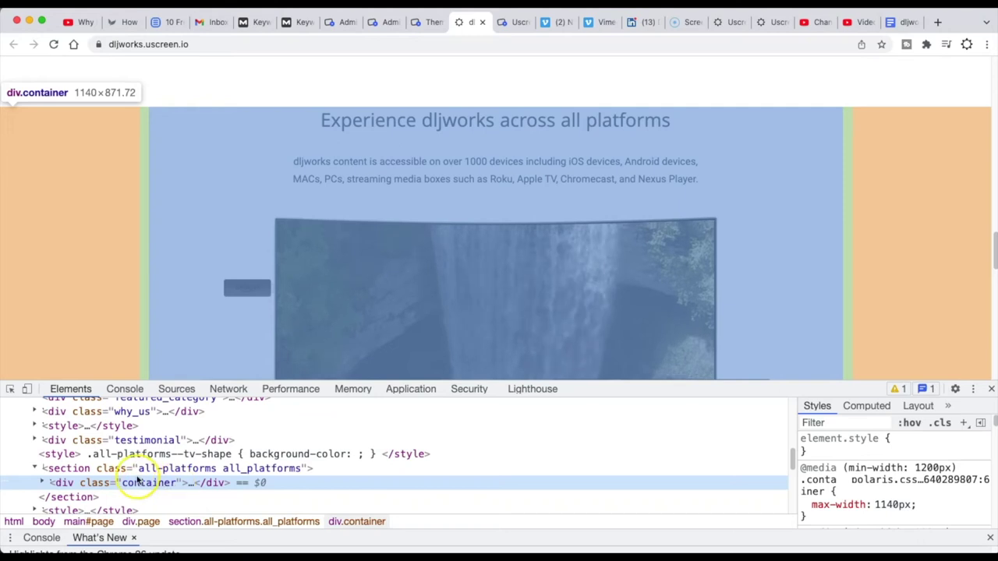
pyautogui.click(43, 483)
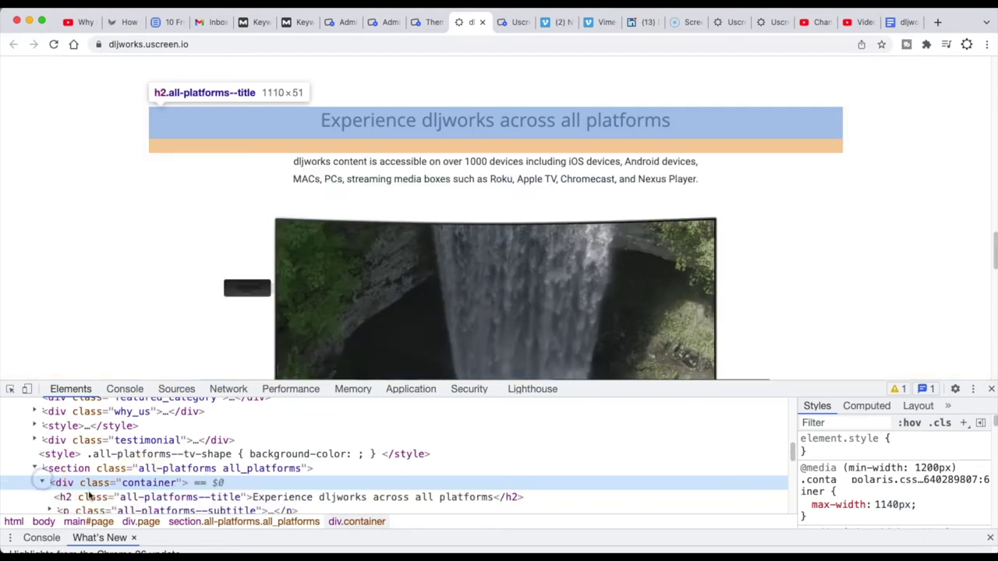
pyautogui.click(139, 497)
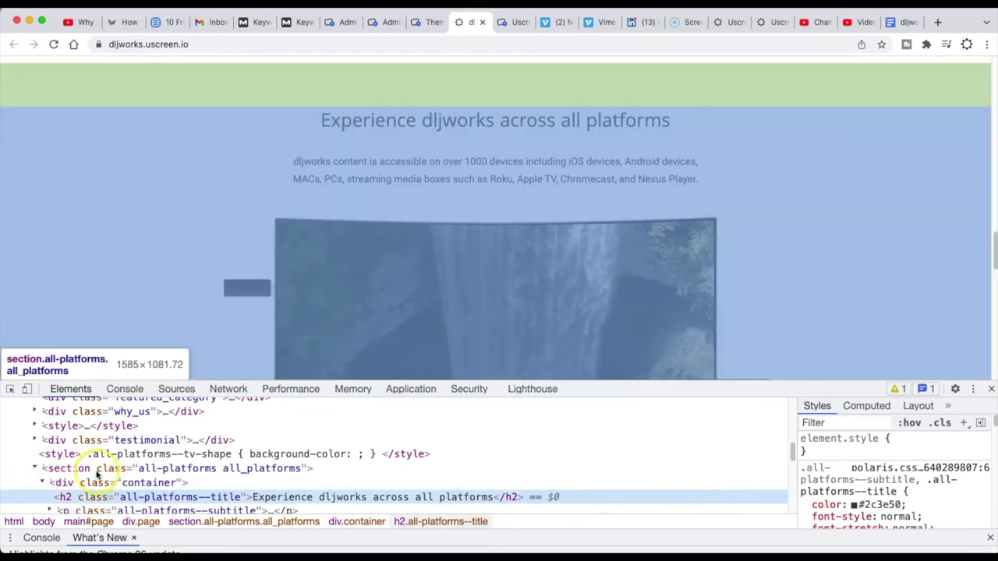
pyautogui.click(84, 468)
pyautogui.click(87, 483)
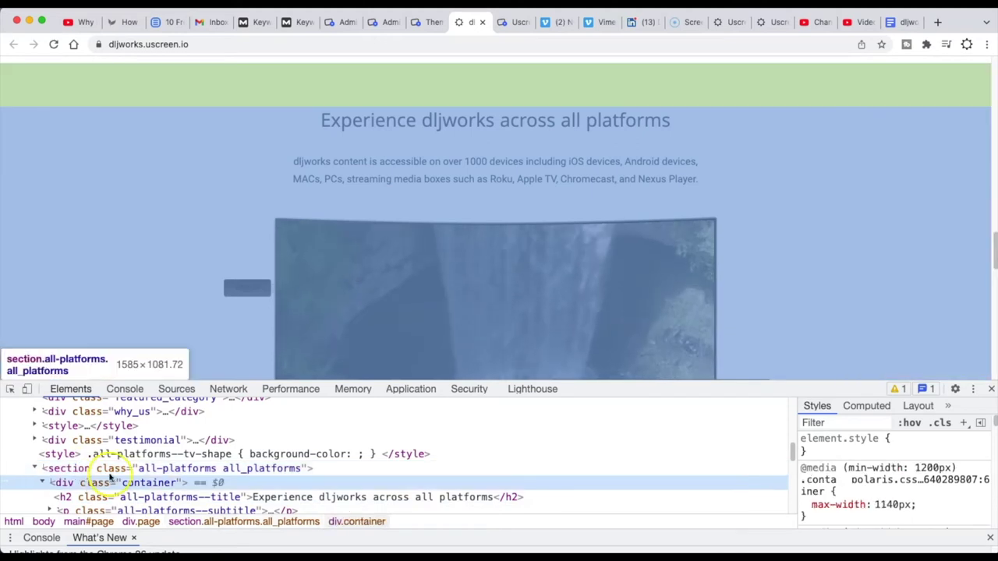
pyautogui.click(111, 468)
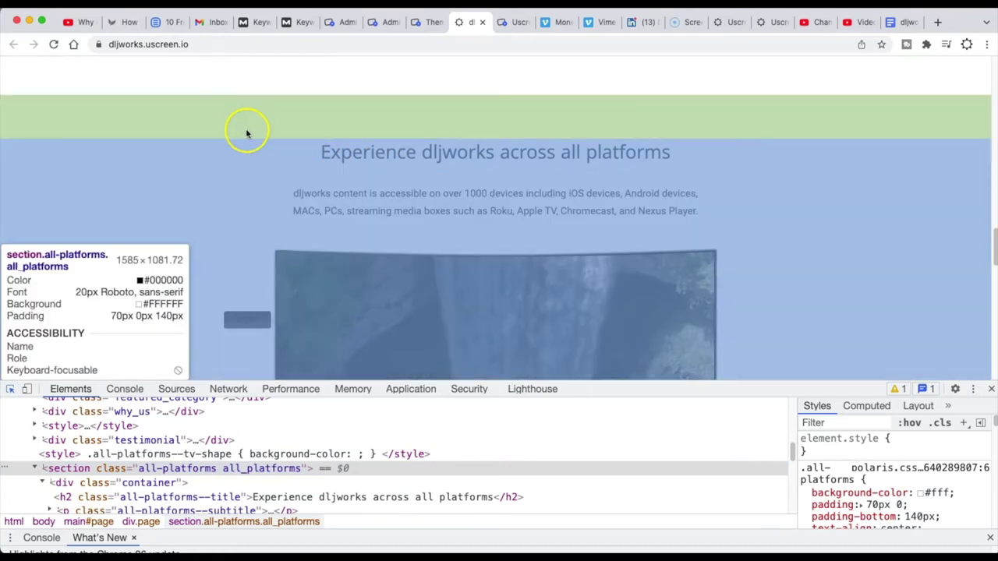
pyautogui.click(258, 125)
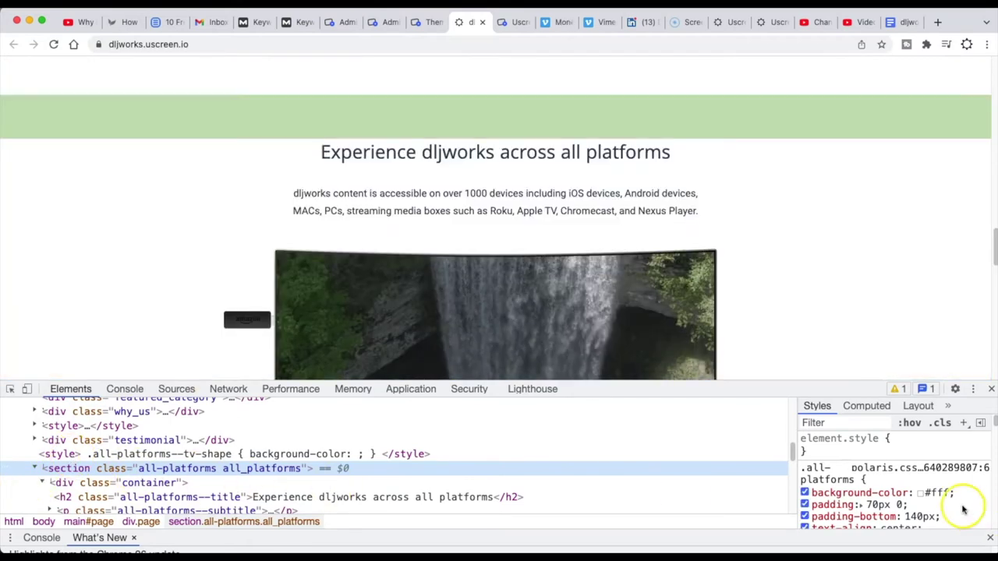
# Step: Replace the background-color property in the .all-platforms rule with background-image, using url() with the copied pexels-pixabay-372098.jpg asset address
pyautogui.scroll(-1, 838, 479)
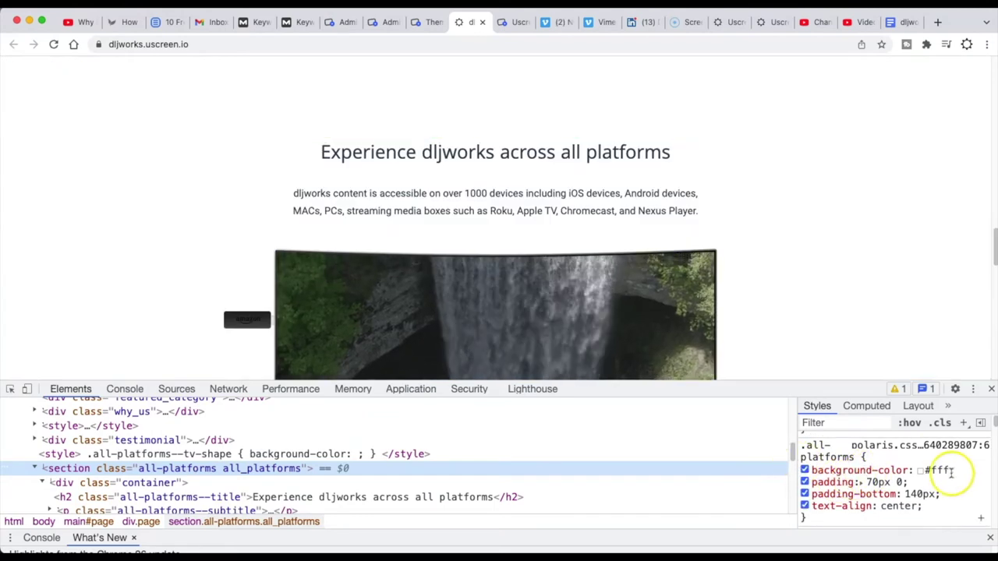
pyautogui.click(904, 470)
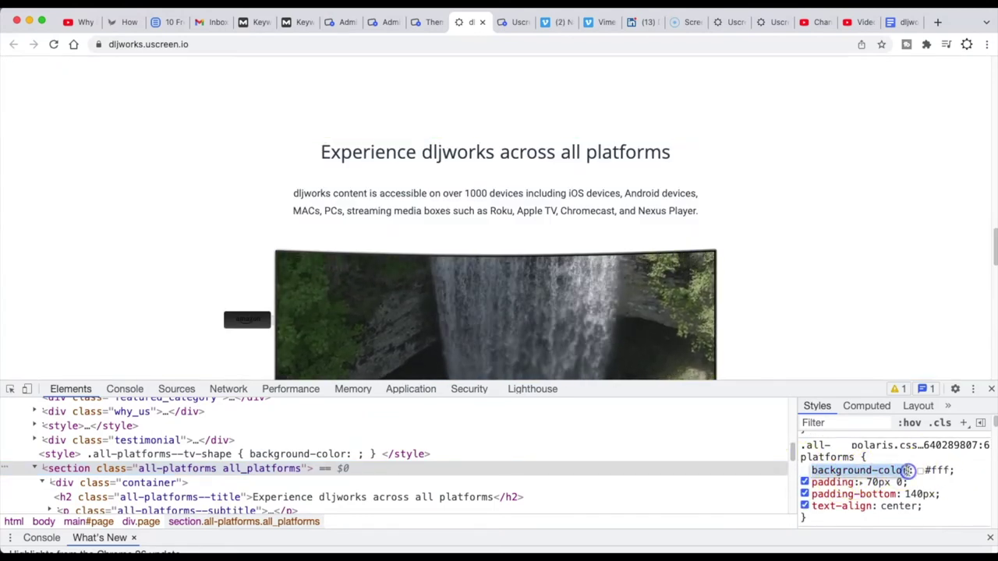
pyautogui.click(906, 470)
pyautogui.click(896, 470)
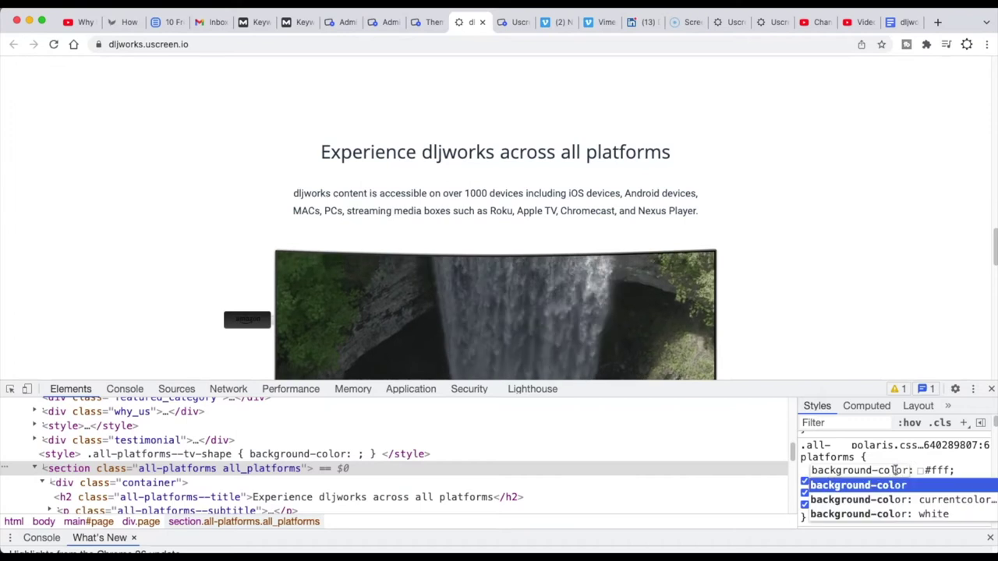
pyautogui.write('image')
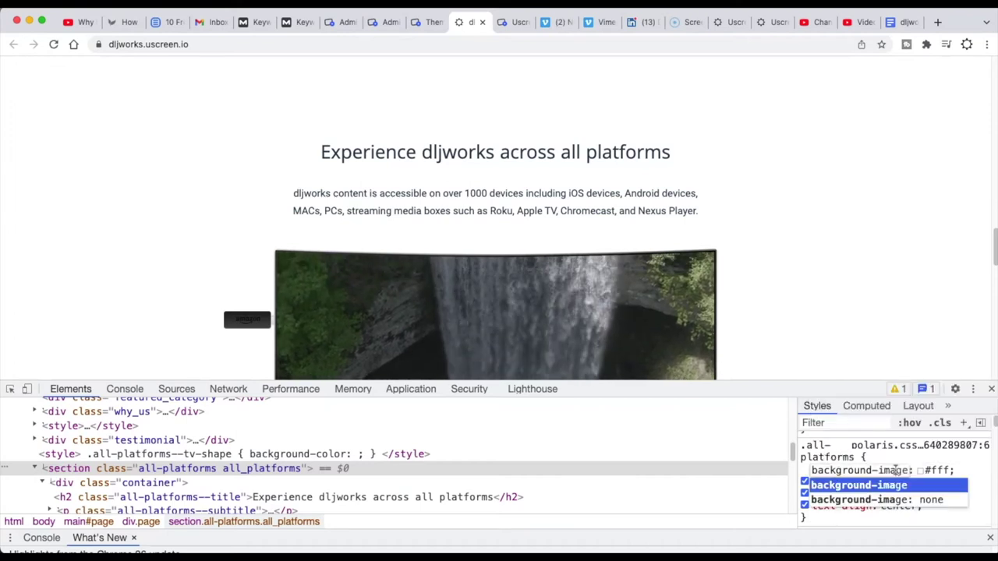
pyautogui.press('Return')
pyautogui.write('url(')
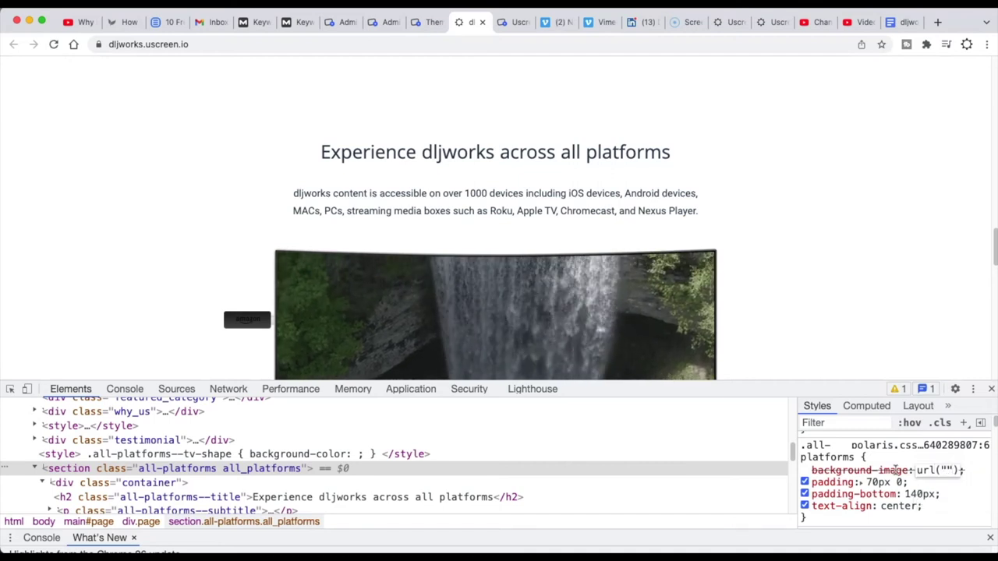
pyautogui.write('https://s3.amazonaws.com/urpixabay-372098.jpg')
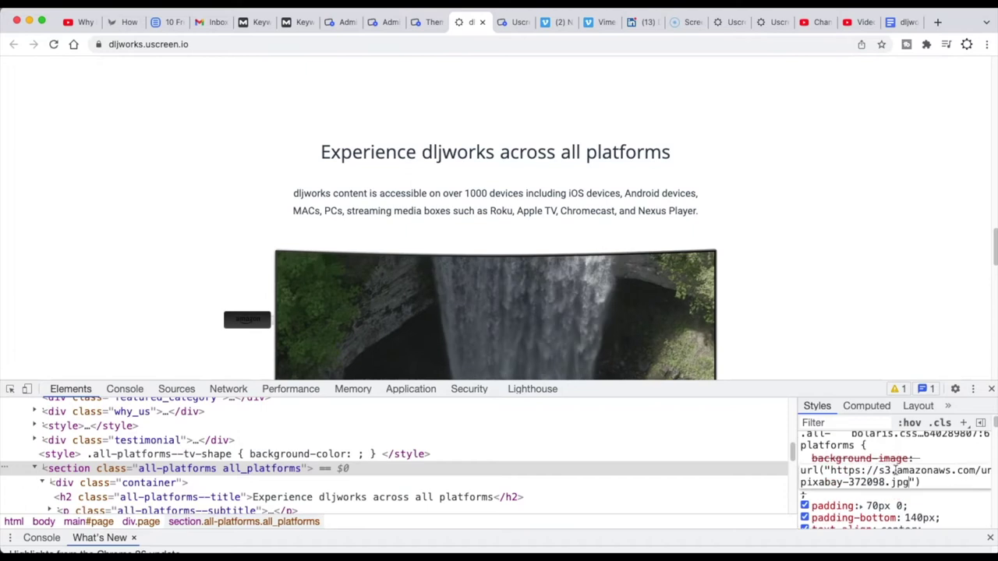
pyautogui.press('Return')
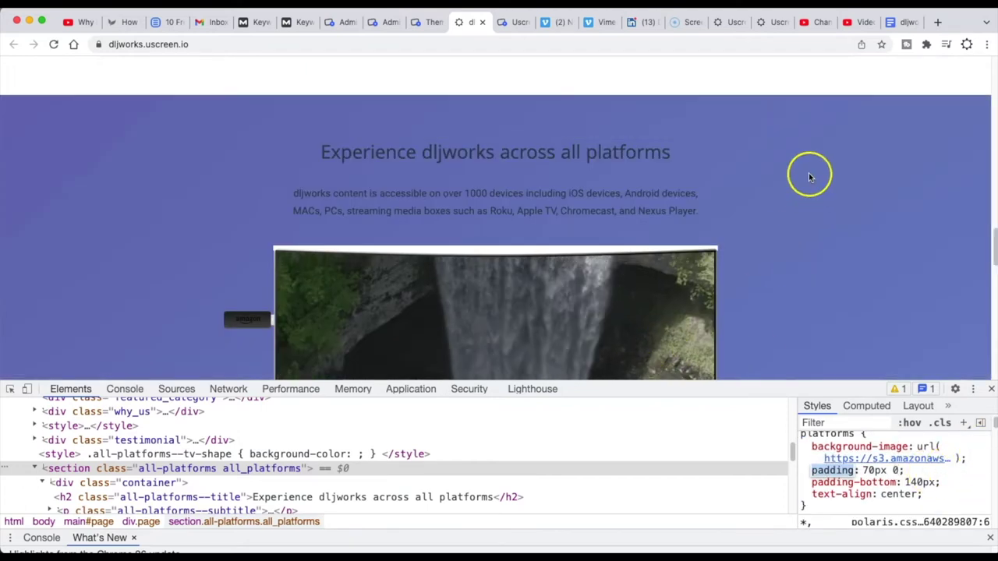
# Step: Review the background image across the section and add background-size: 100% 100% to the .all-platforms rule
pyautogui.click(128, 194)
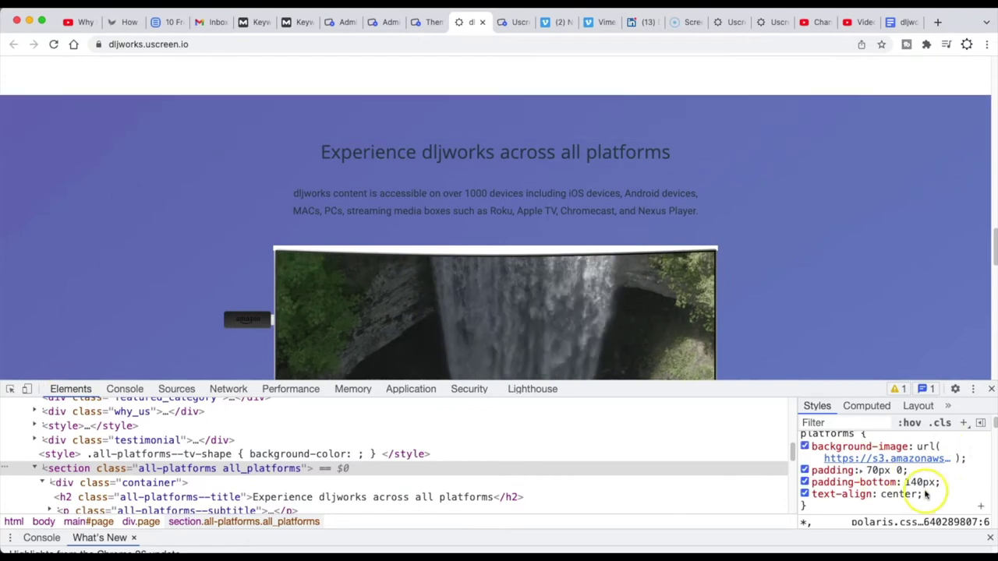
pyautogui.scroll(-10, 891, 270)
pyautogui.scroll(4, 889, 287)
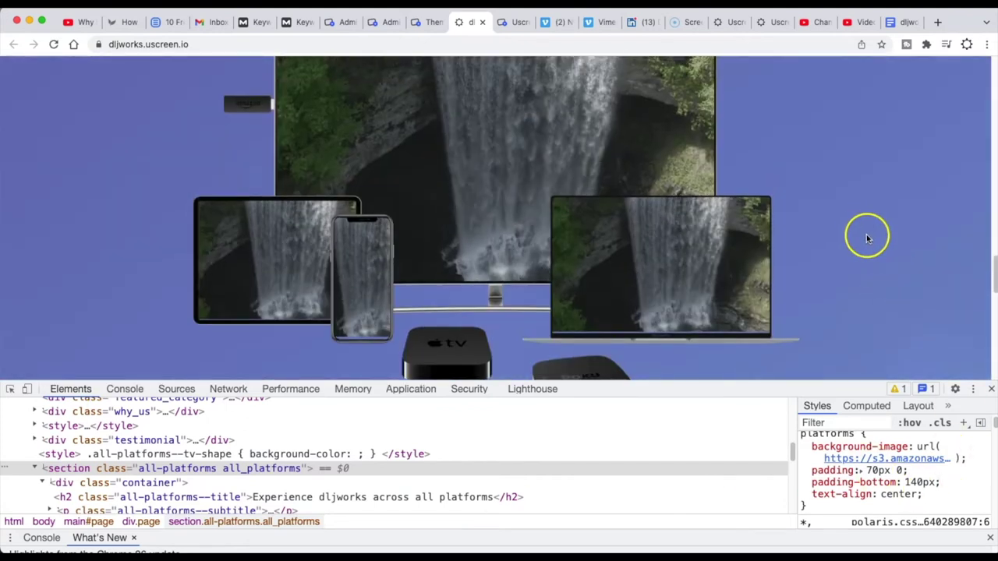
pyautogui.moveTo(935, 459)
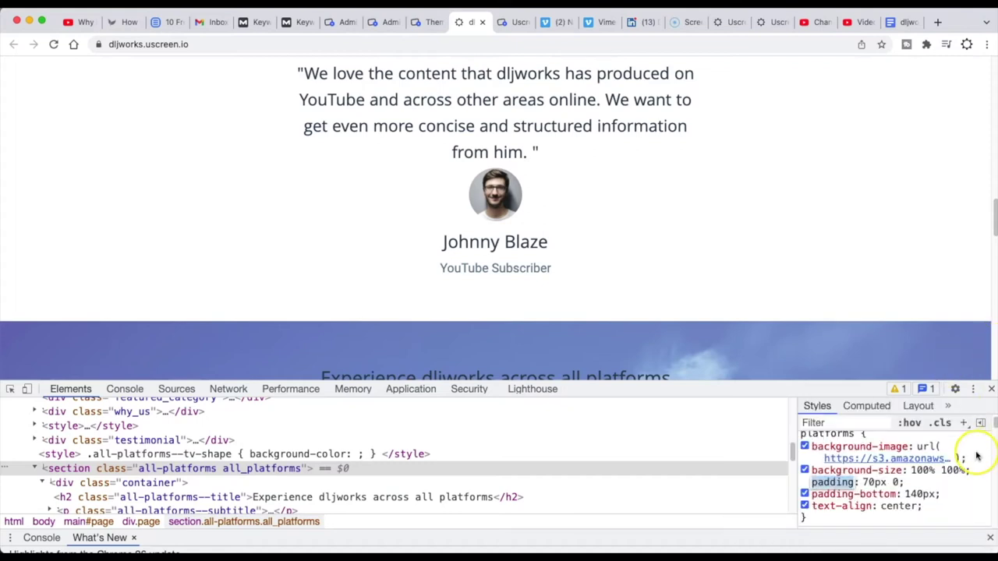
pyautogui.scroll(-2, 973, 456)
pyautogui.scroll(2, 951, 487)
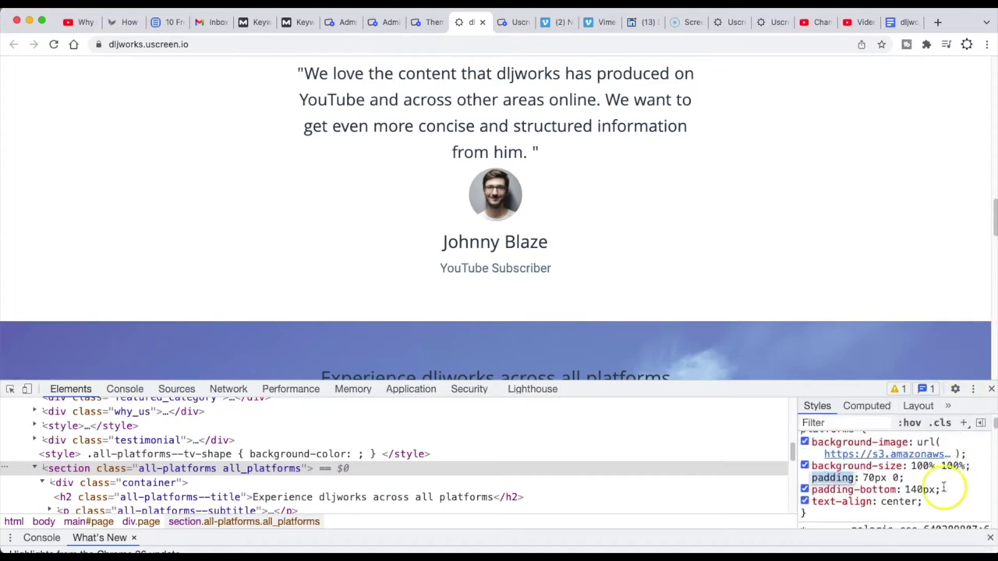
pyautogui.scroll(2, 946, 486)
pyautogui.scroll(-5, 792, 312)
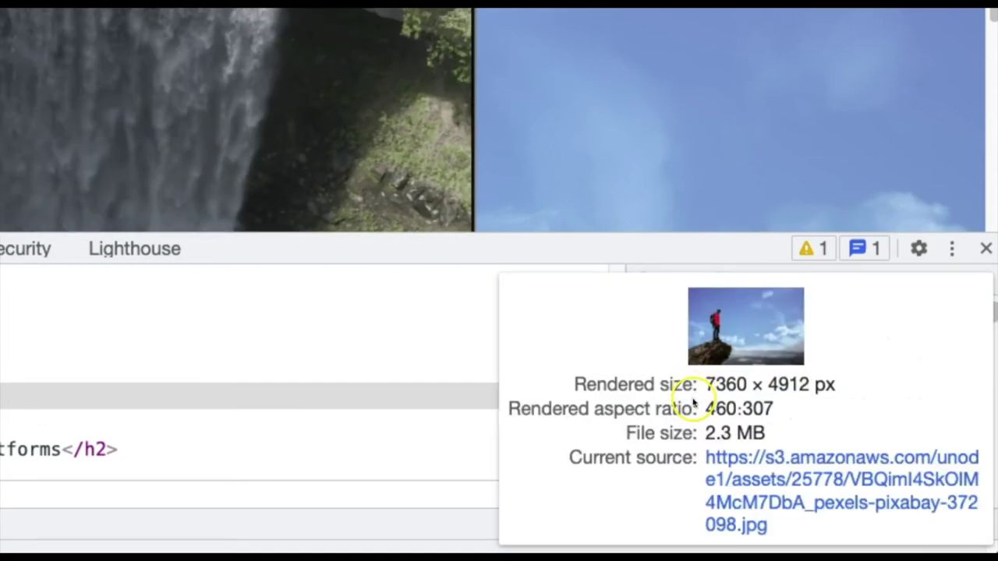
# Step: Copy the complete .all-platforms CSS rule, from its selector to the closing brace, and return to Uscreen's Common Pages Customization page
pyautogui.moveTo(697, 180); pyautogui.dragTo(669, 219)
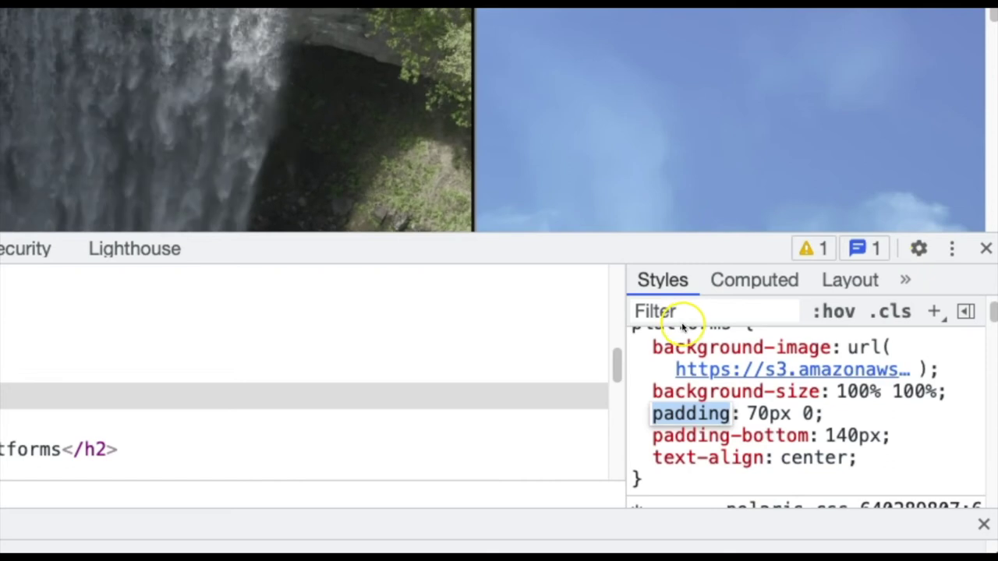
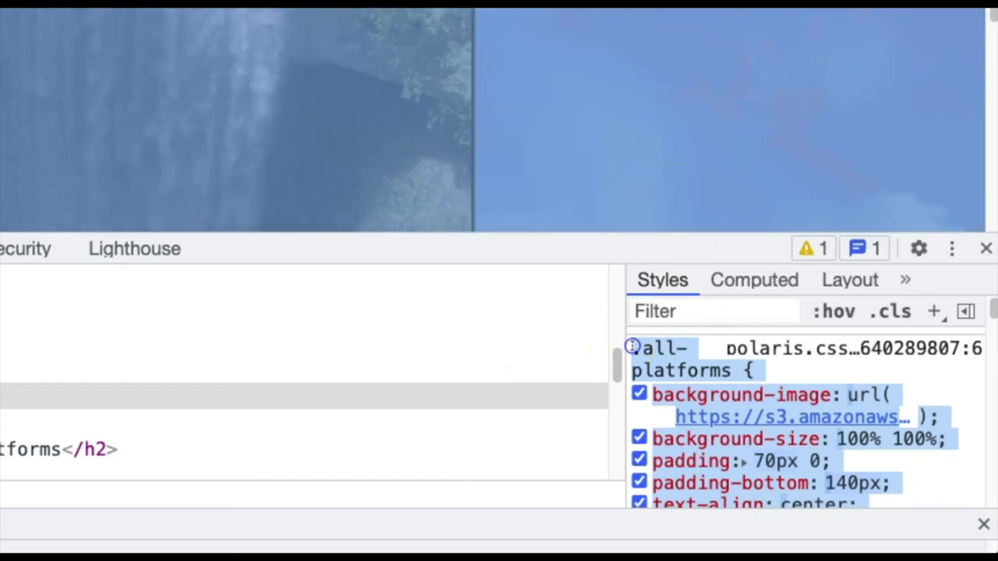
pyautogui.click(712, 351)
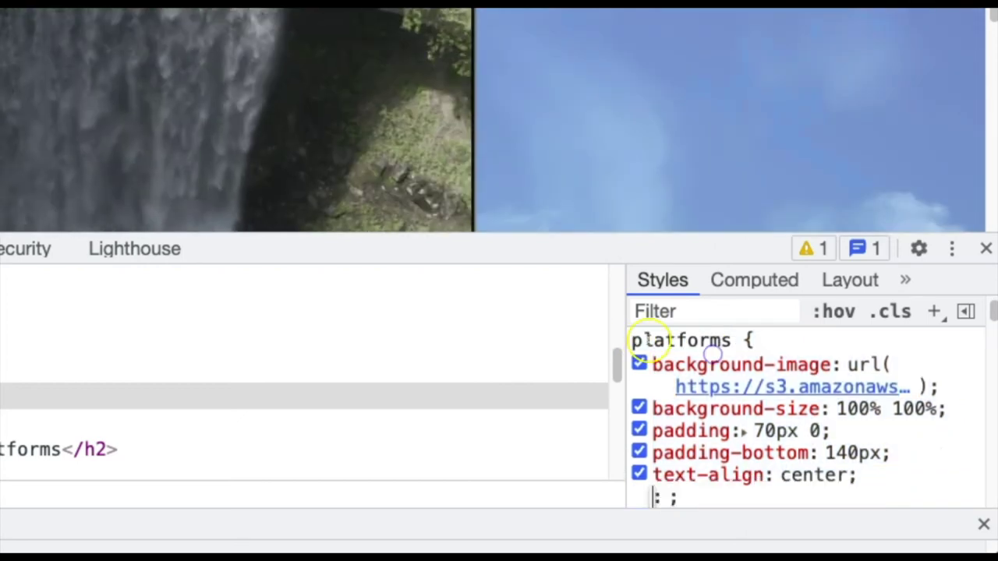
pyautogui.scroll(1, 667, 384)
pyautogui.moveTo(632, 351); pyautogui.dragTo(767, 337)
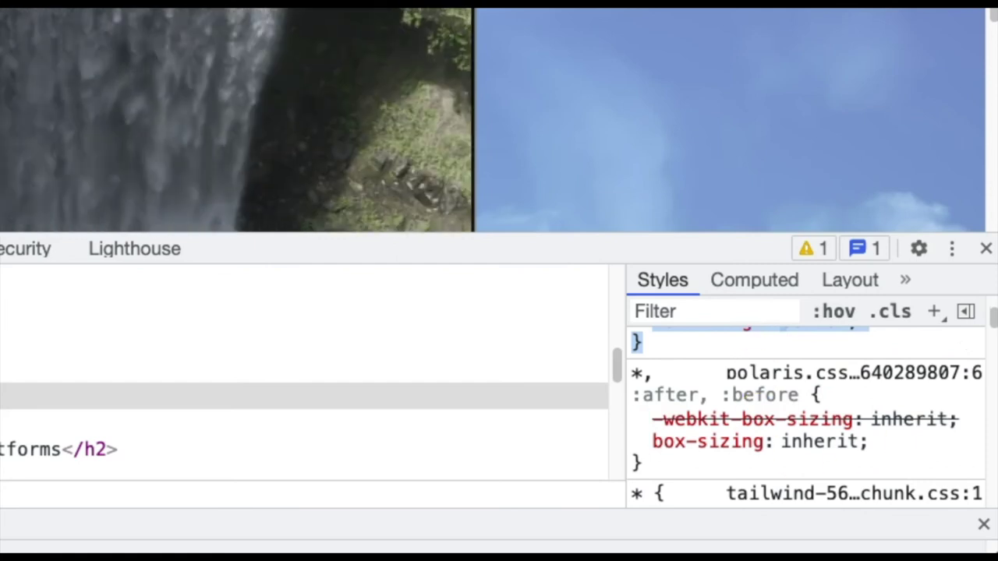
pyautogui.rightClick(635, 349)
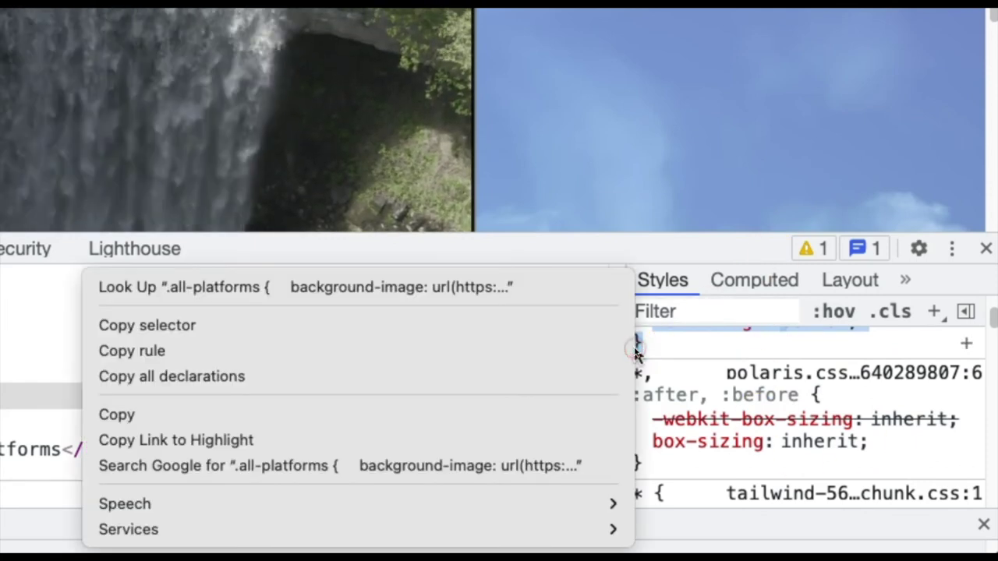
pyautogui.click(139, 406)
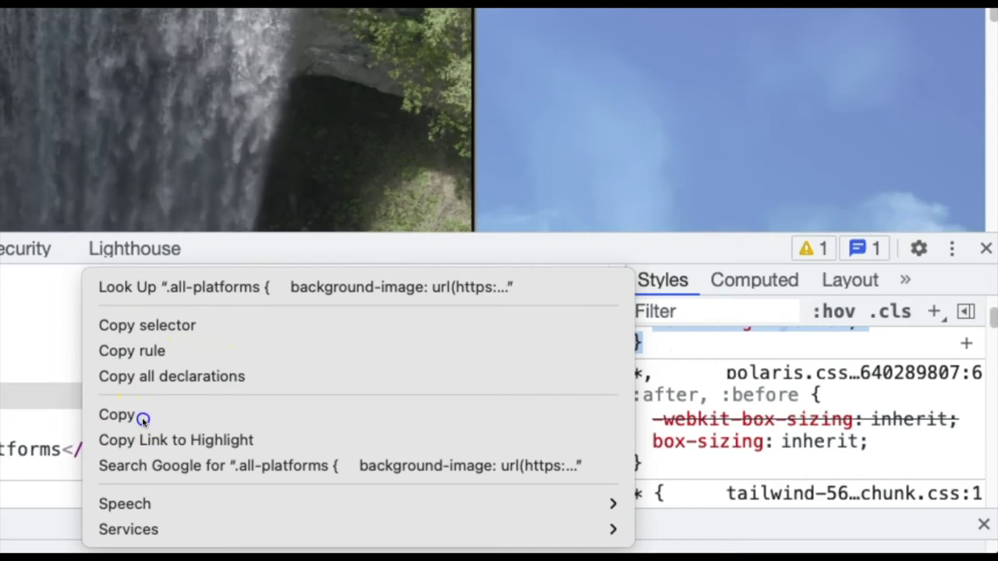
pyautogui.scroll(5, 770, 360)
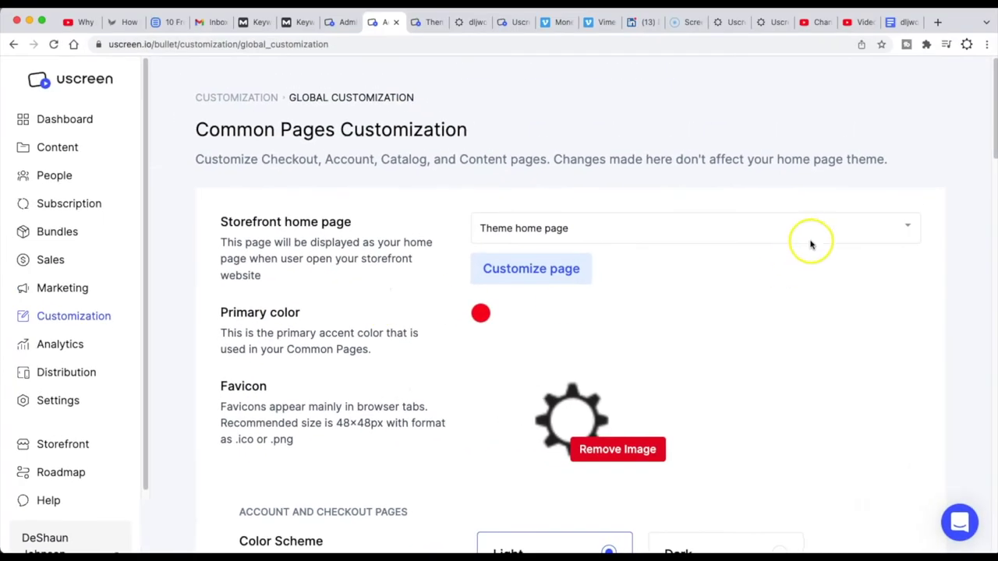
# Step: Open the current theme's code editor from the main Customization page and load the polaris.css asset file
pyautogui.click(243, 100)
pyautogui.click(895, 346)
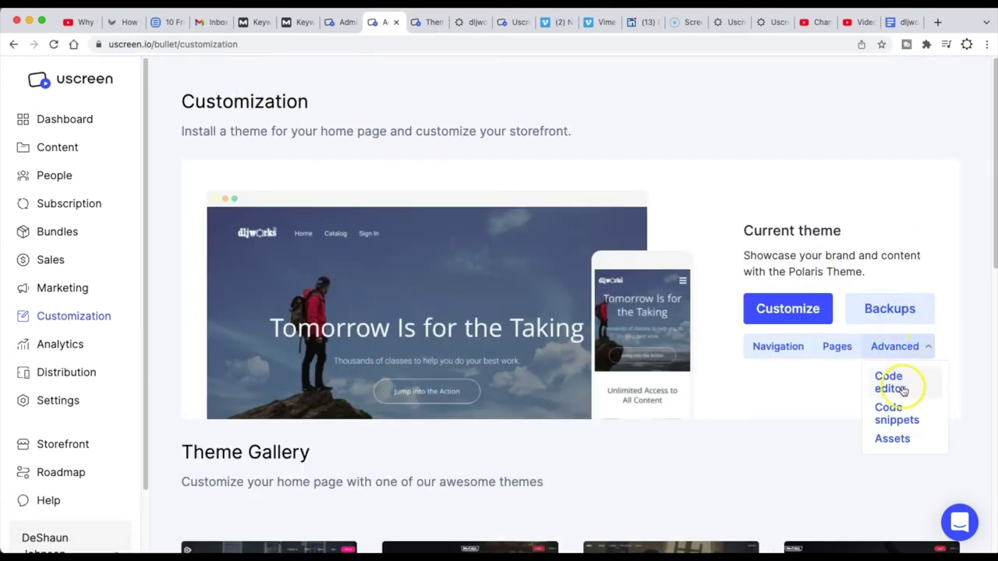
pyautogui.click(902, 387)
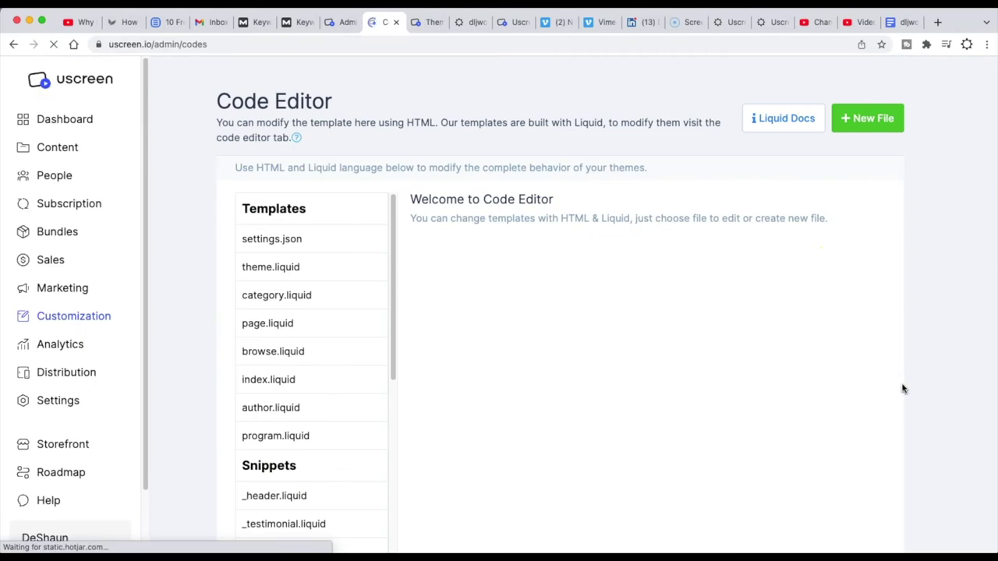
pyautogui.scroll(-2, 343, 169)
pyautogui.scroll(-10, 312, 285)
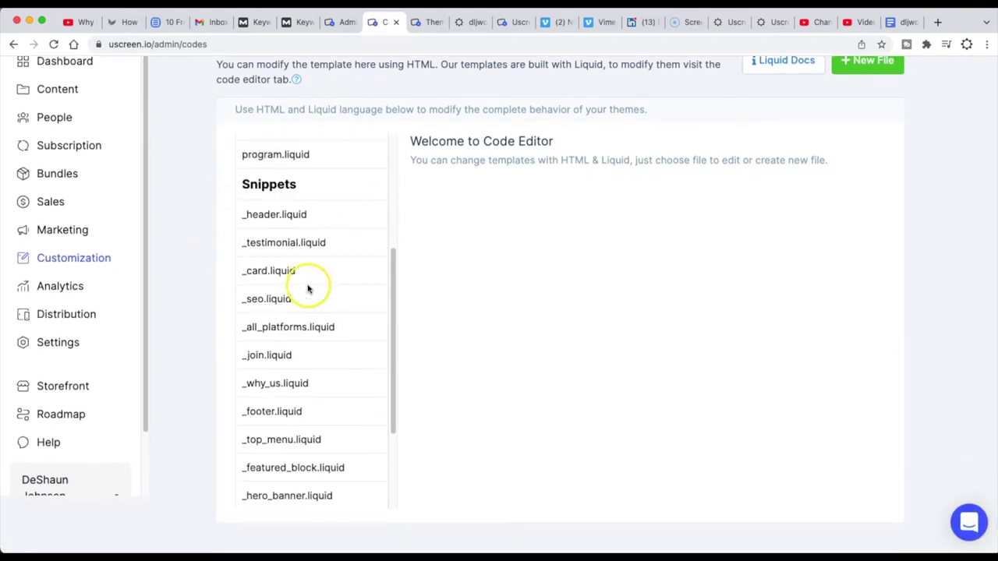
pyautogui.scroll(10, 314, 311)
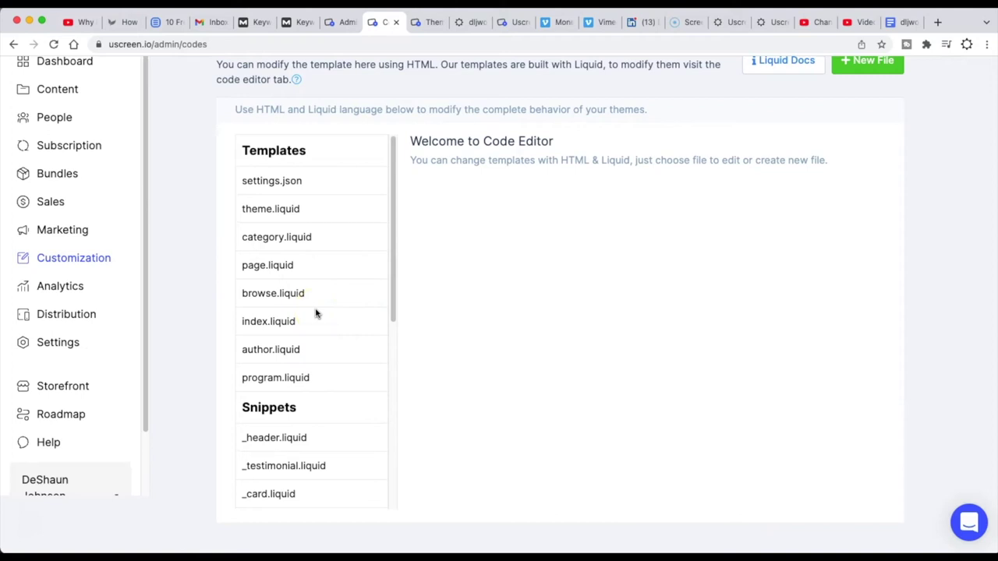
pyautogui.scroll(-10, 325, 288)
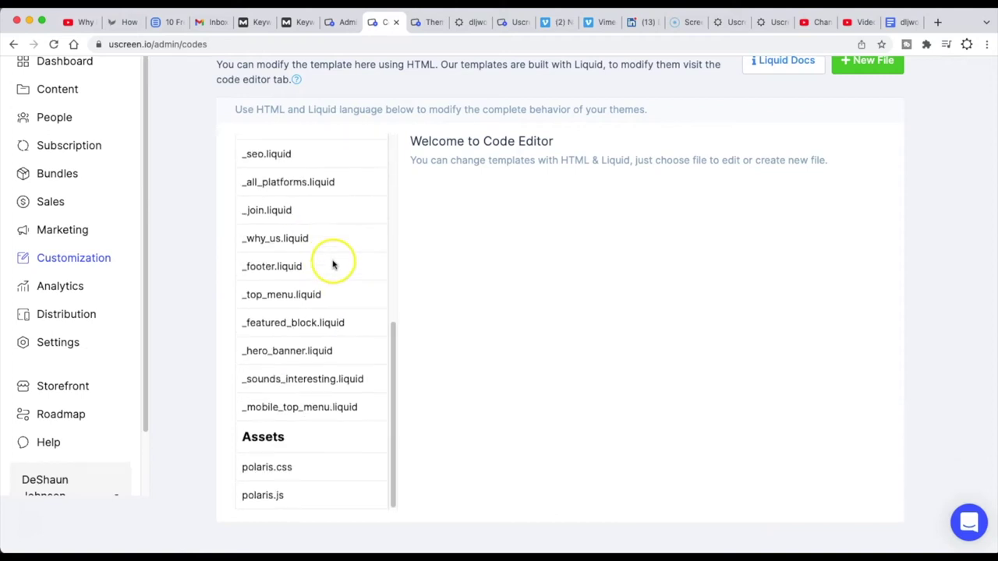
pyautogui.click(267, 466)
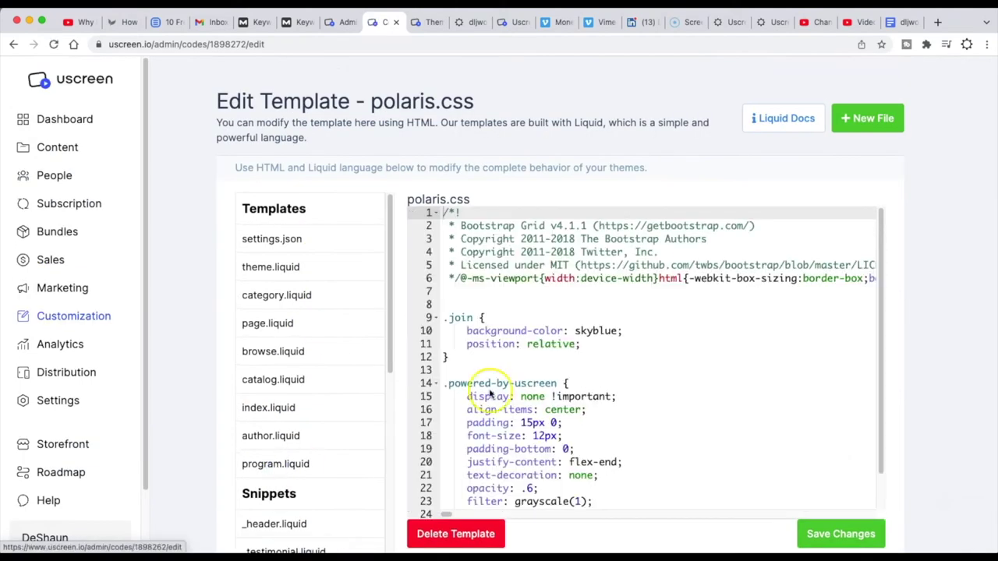
# Step: Paste the copied .all-platforms rule below the .powered-by-uscreen rule at the end of polaris.css, separated by blank lines, and save the changes
pyautogui.scroll(-1, 625, 267)
pyautogui.scroll(-2, 657, 381)
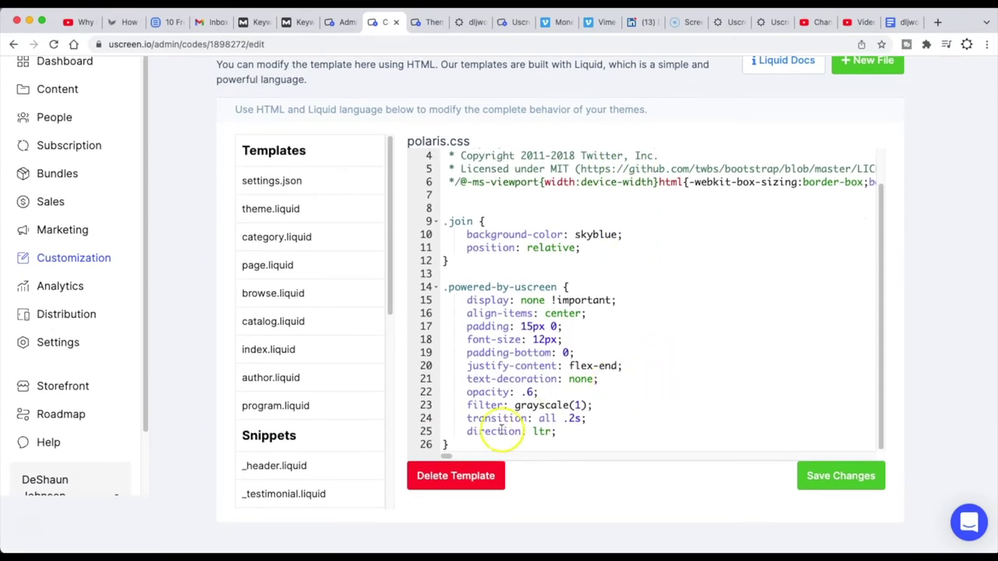
pyautogui.click(482, 445)
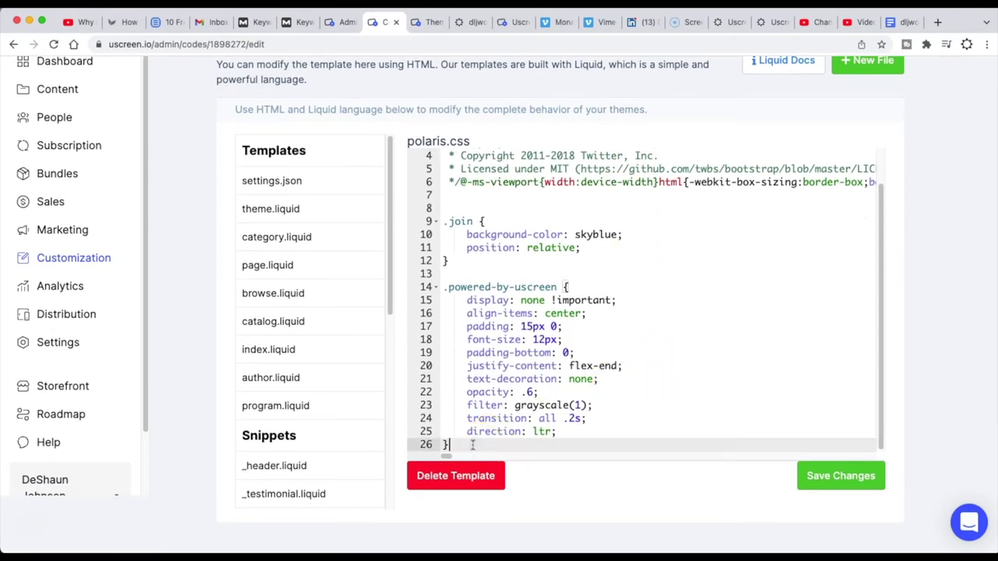
pyautogui.press('Return')
pyautogui.press('Return')
pyautogui.press('Return')
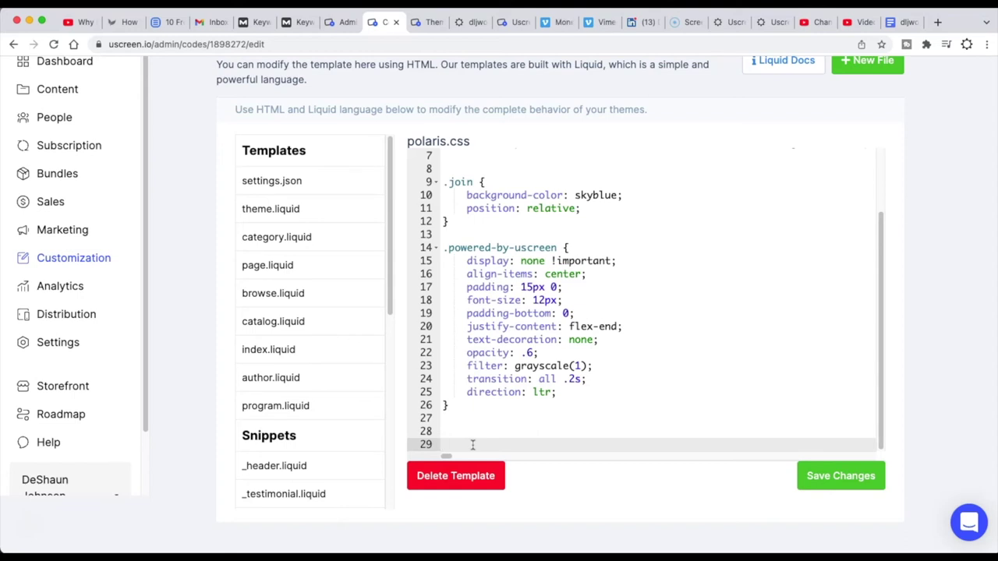
pyautogui.press('super+v')
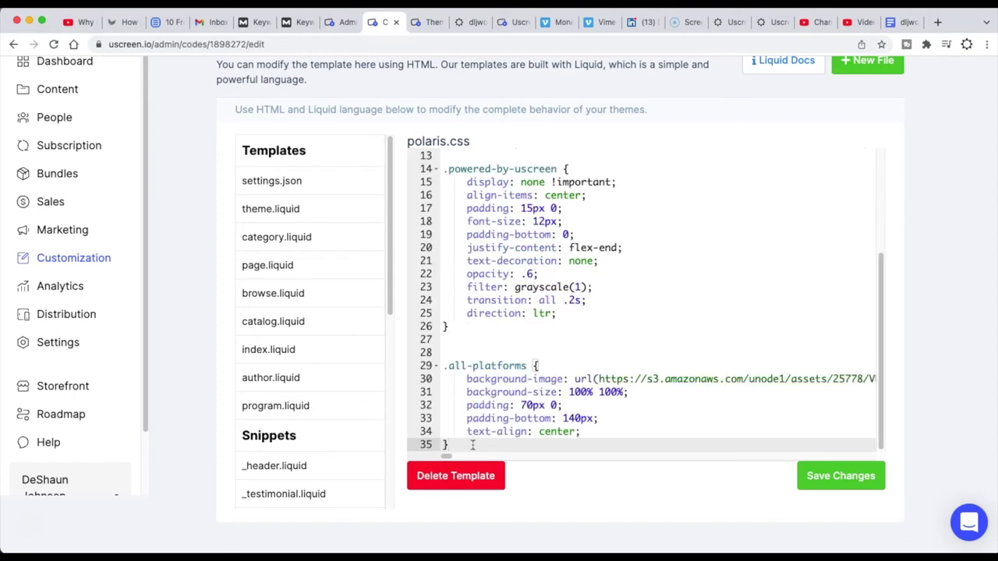
pyautogui.click(848, 479)
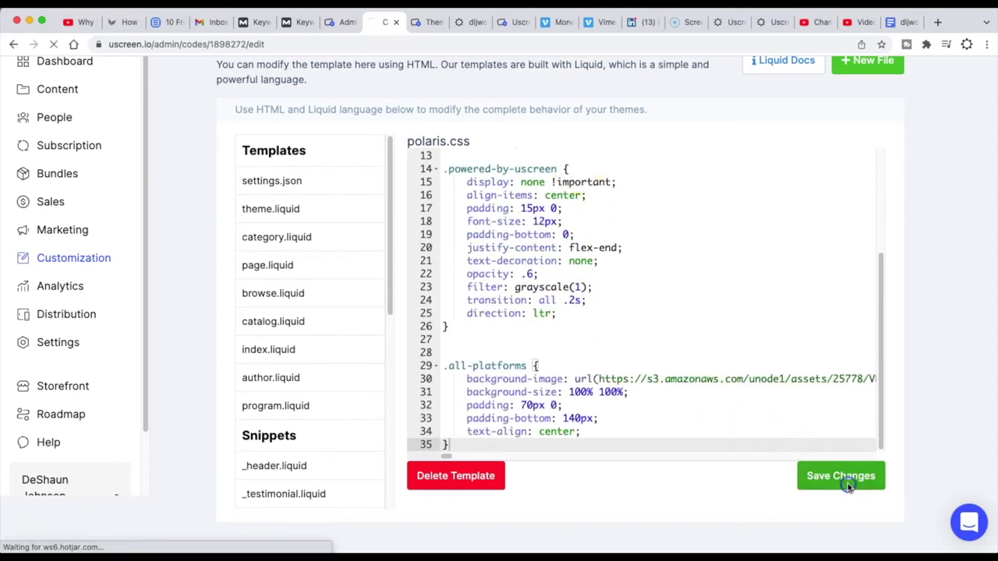
# Step: Return to the live dljworks storefront, close the developer tools, and reload the page to load the saved CSS
pyautogui.click(418, 21)
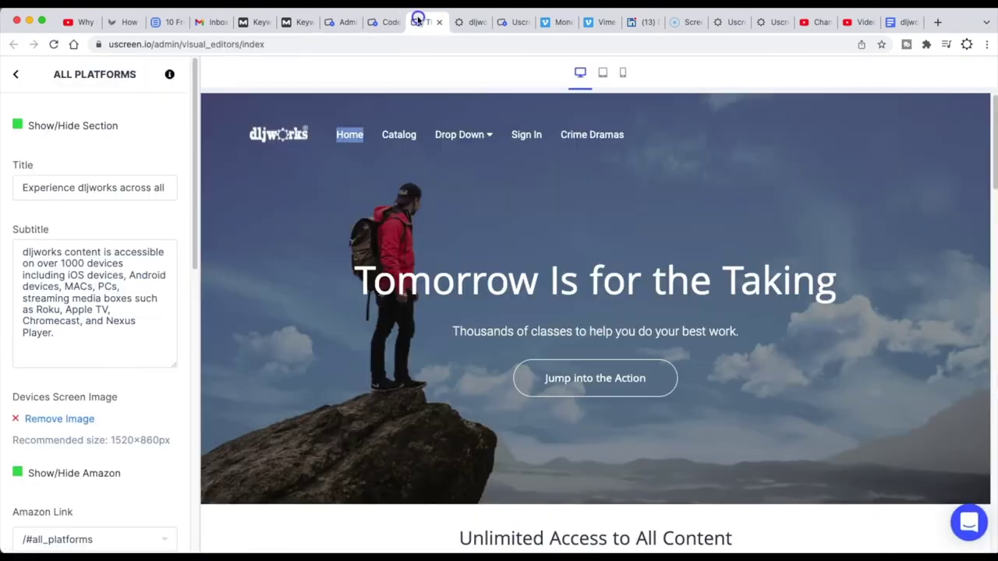
pyautogui.click(459, 23)
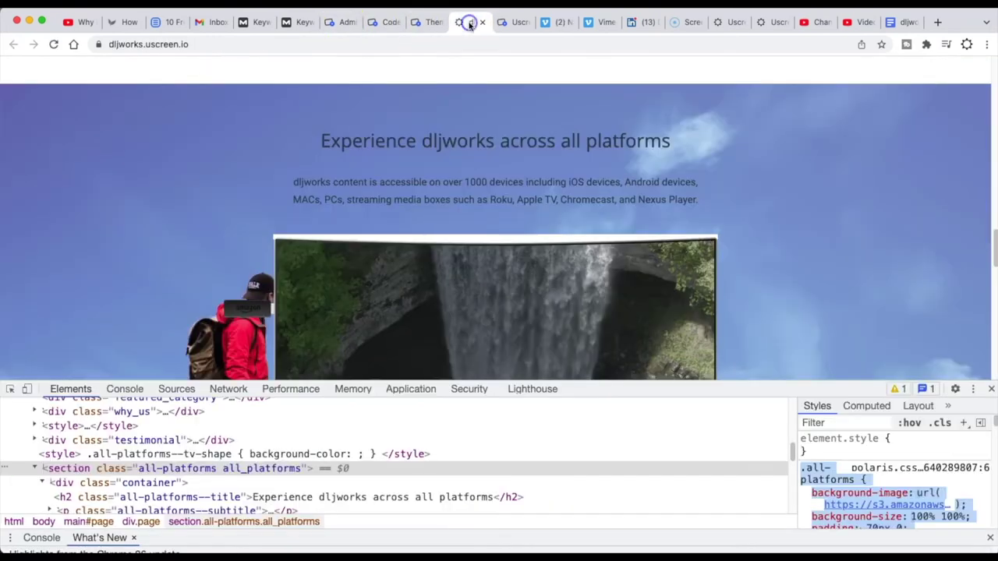
pyautogui.click(991, 388)
pyautogui.scroll(4, 85, 236)
pyautogui.scroll(-3, 142, 195)
pyautogui.scroll(3, 71, 131)
pyautogui.scroll(-5, 62, 85)
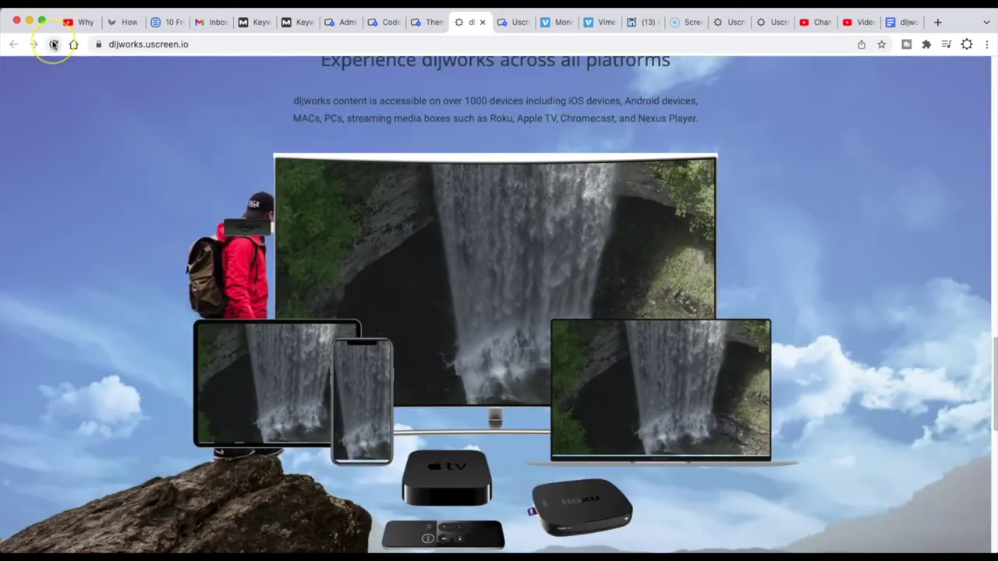
pyautogui.click(53, 45)
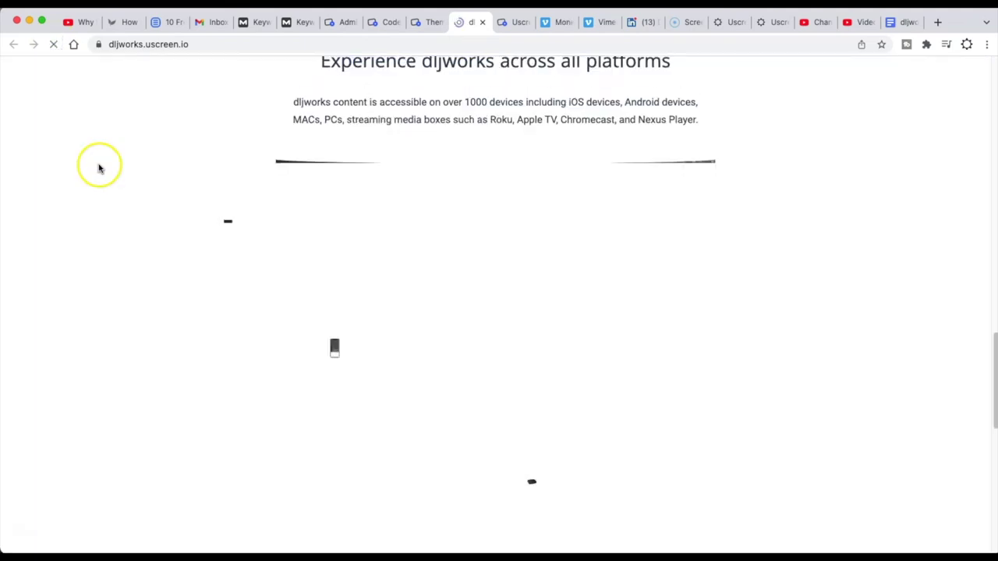
# Step: Examine the all-platforms section's background image on the reloaded storefront, along with the neighbouring testimonial and join sections
pyautogui.scroll(3, 322, 231)
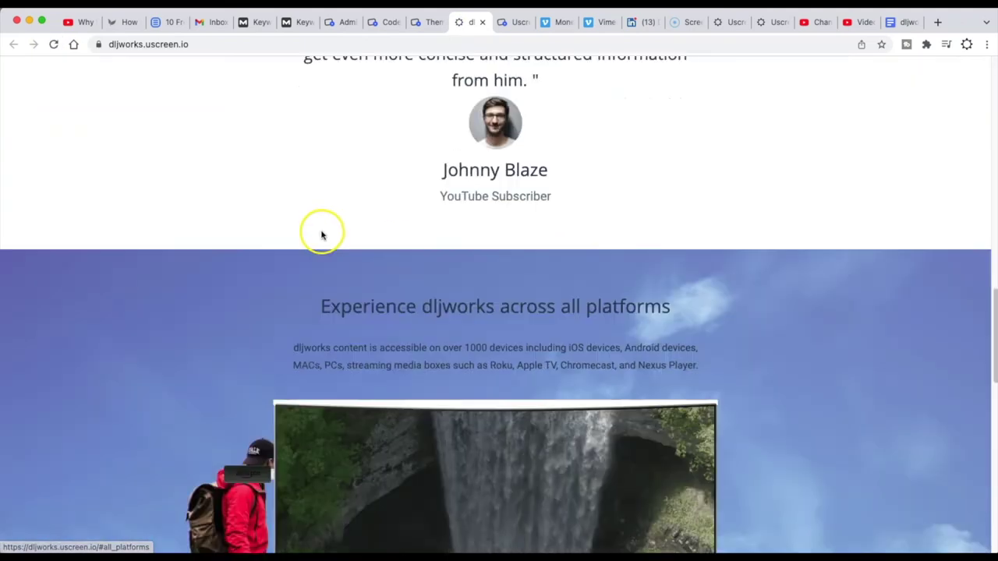
pyautogui.scroll(-10, 323, 232)
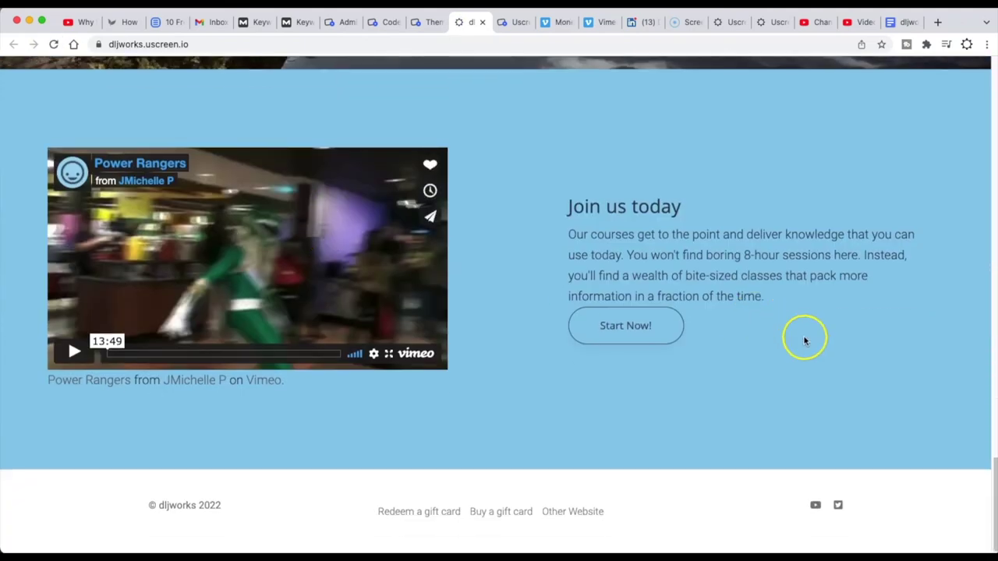
pyautogui.scroll(9, 831, 335)
pyautogui.scroll(-3, 831, 334)
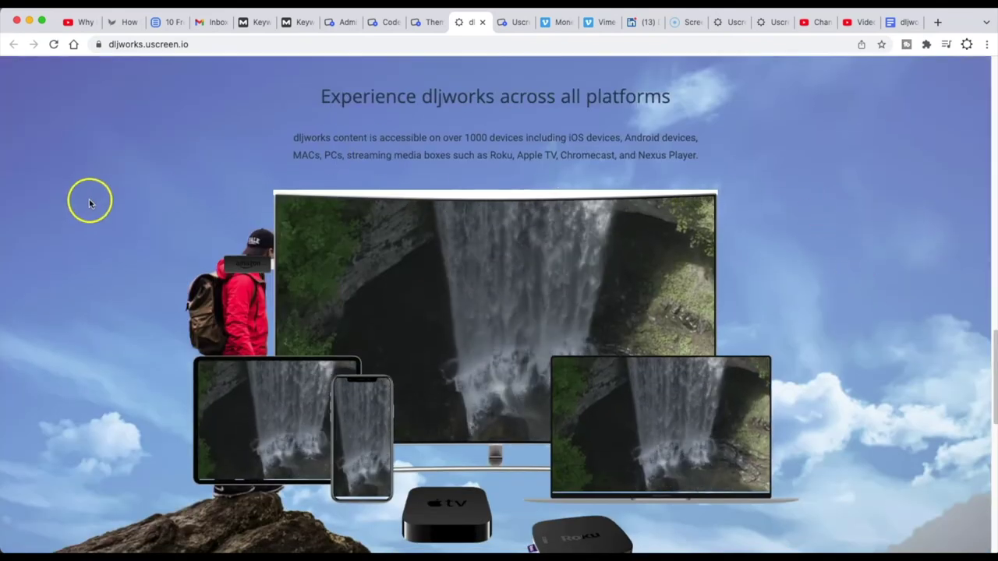
pyautogui.scroll(-2, 116, 205)
pyautogui.scroll(-1, 481, 260)
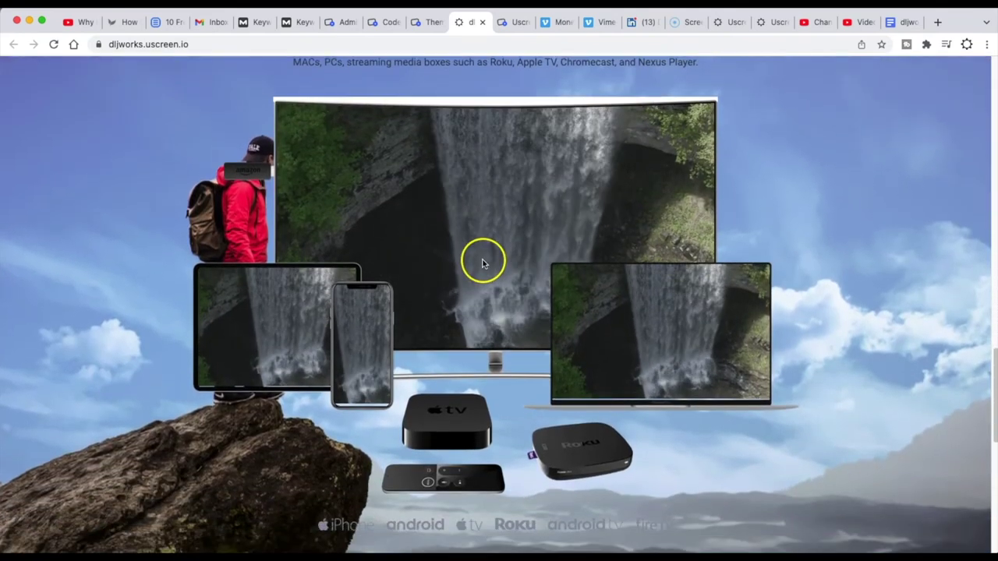